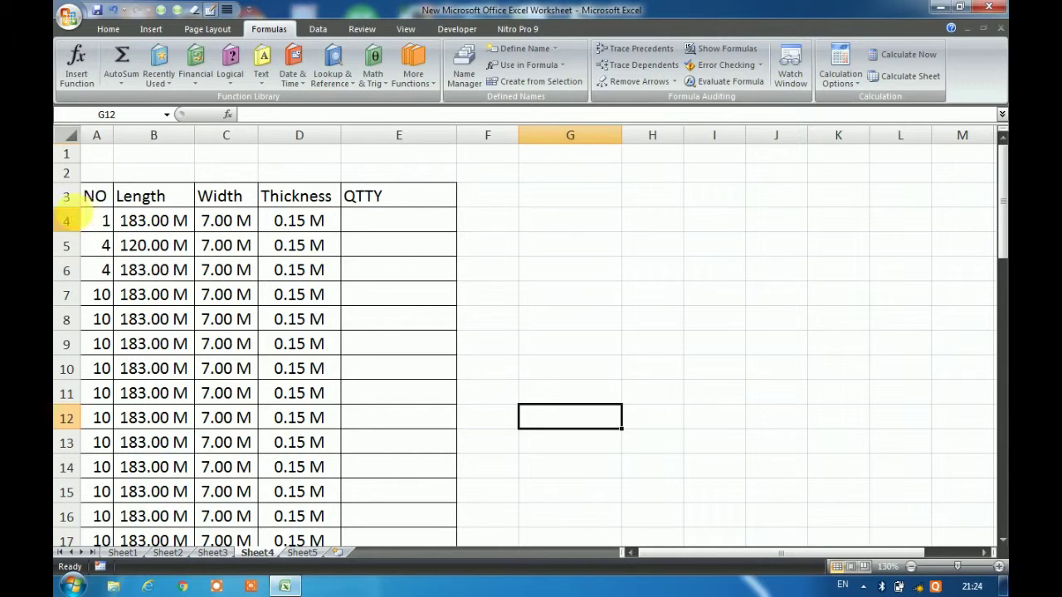
Name the table range A3:E53, from the NO header through the last QTTY row above the total, as EST.
left_click(94, 196)
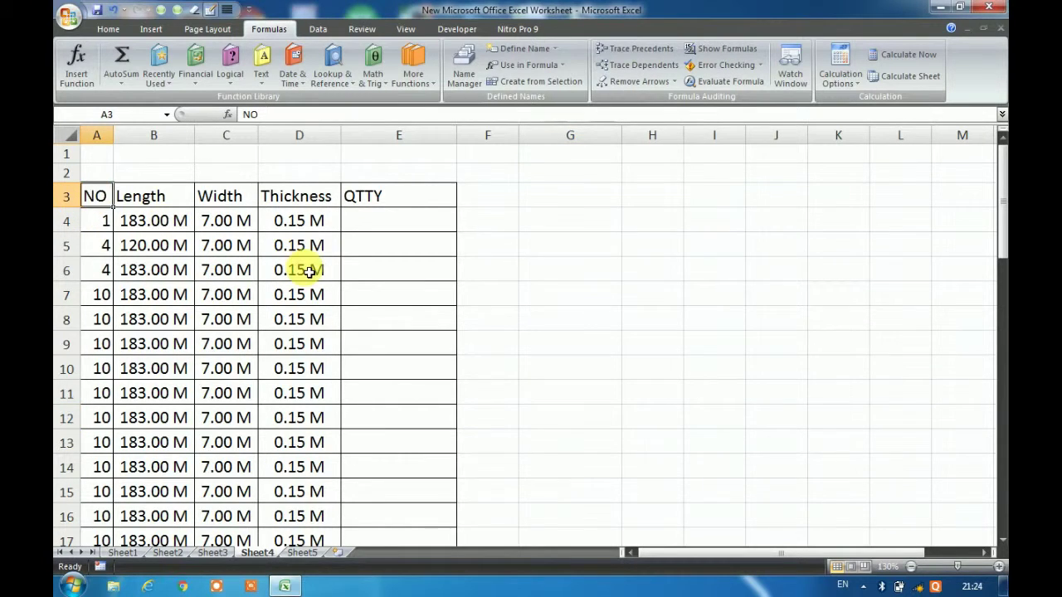
scroll(391, 404, "down", 18)
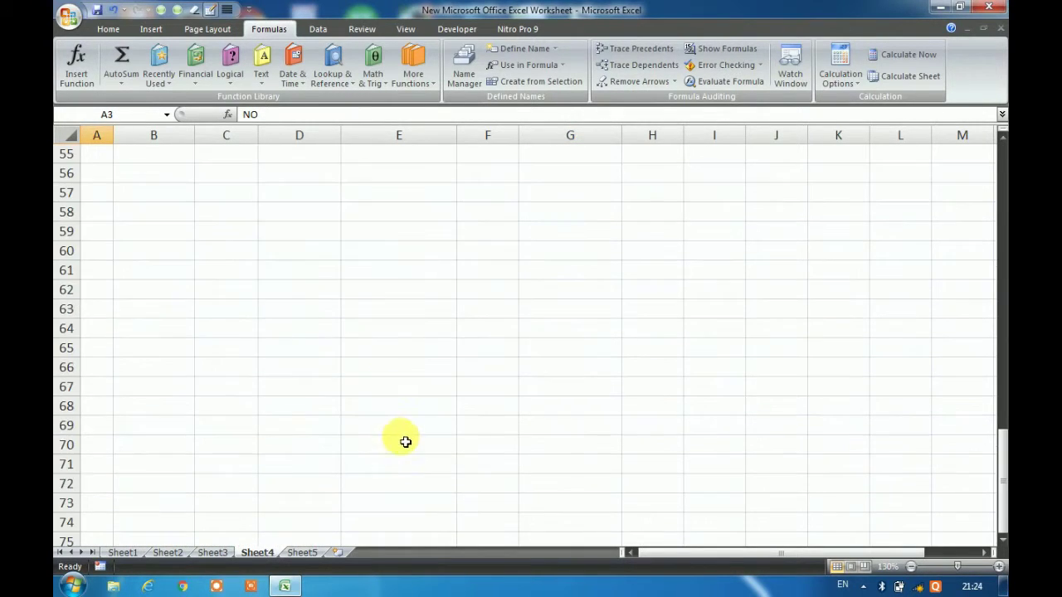
scroll(403, 459, "up", 3)
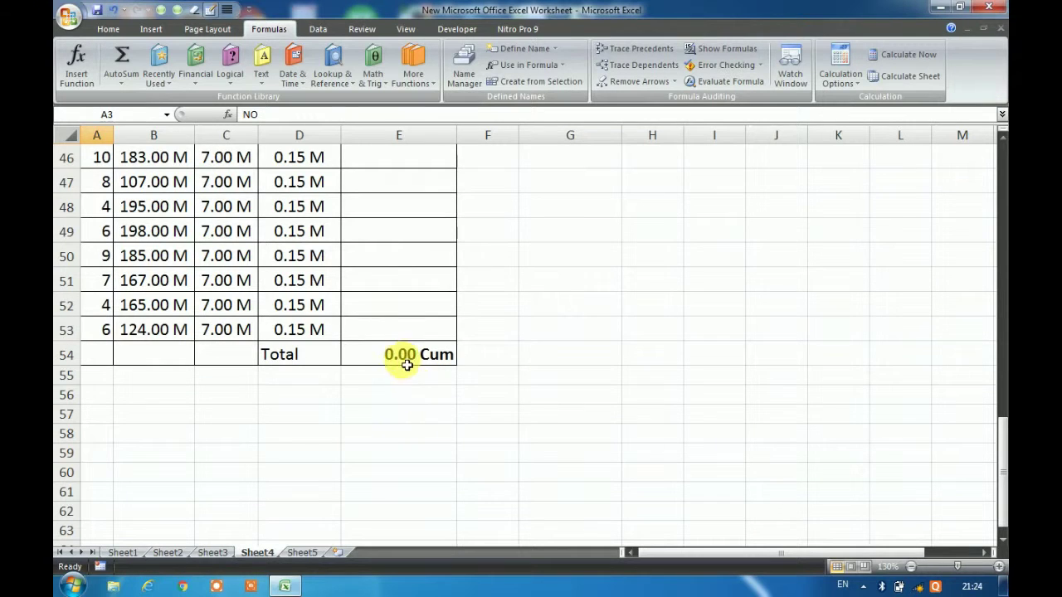
left_click(411, 335, "shift")
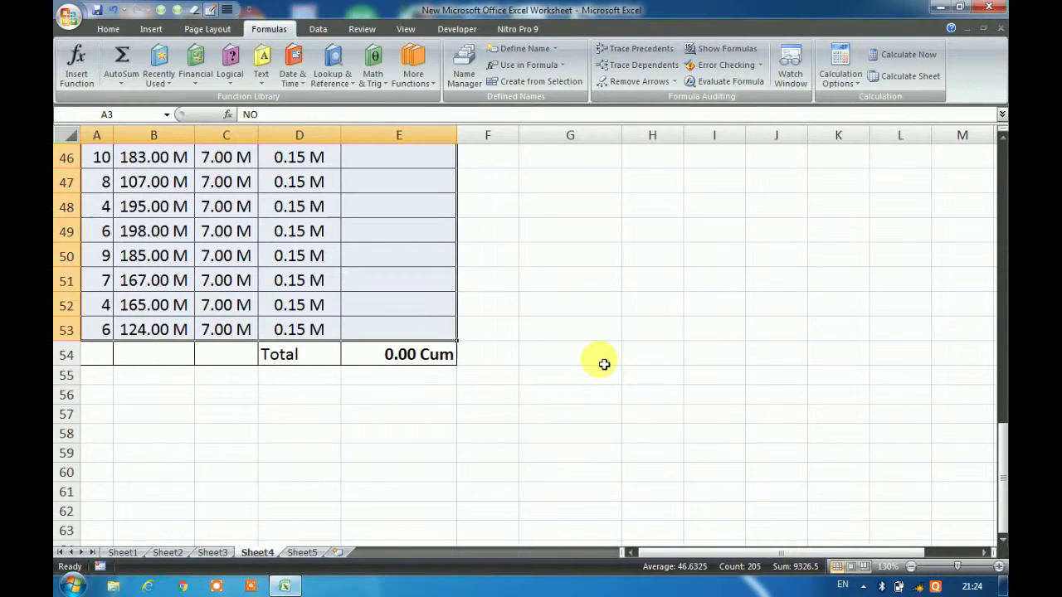
scroll(604, 364, "up", 15)
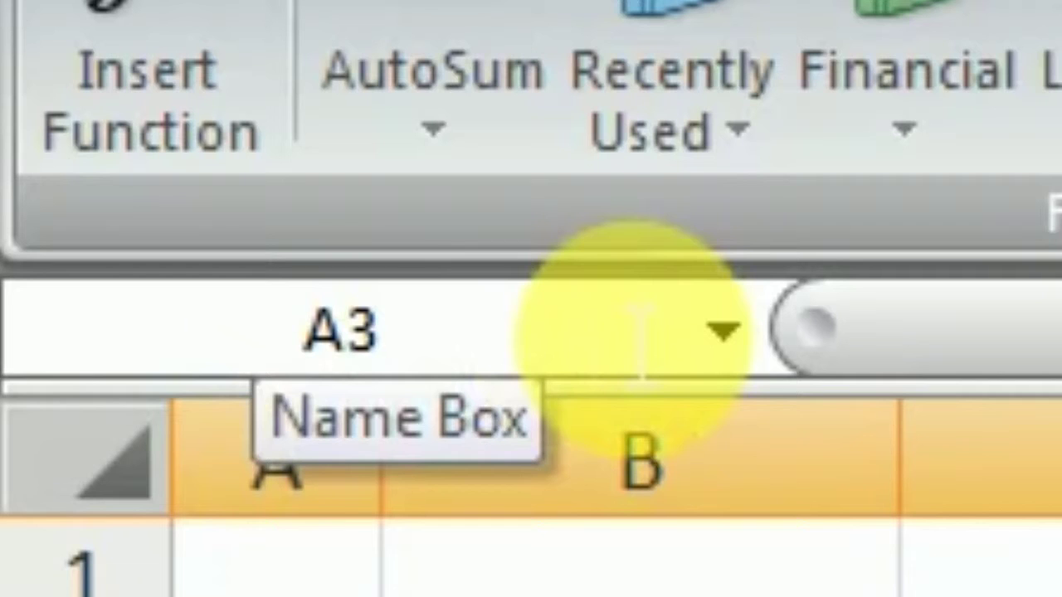
left_click(641, 341)
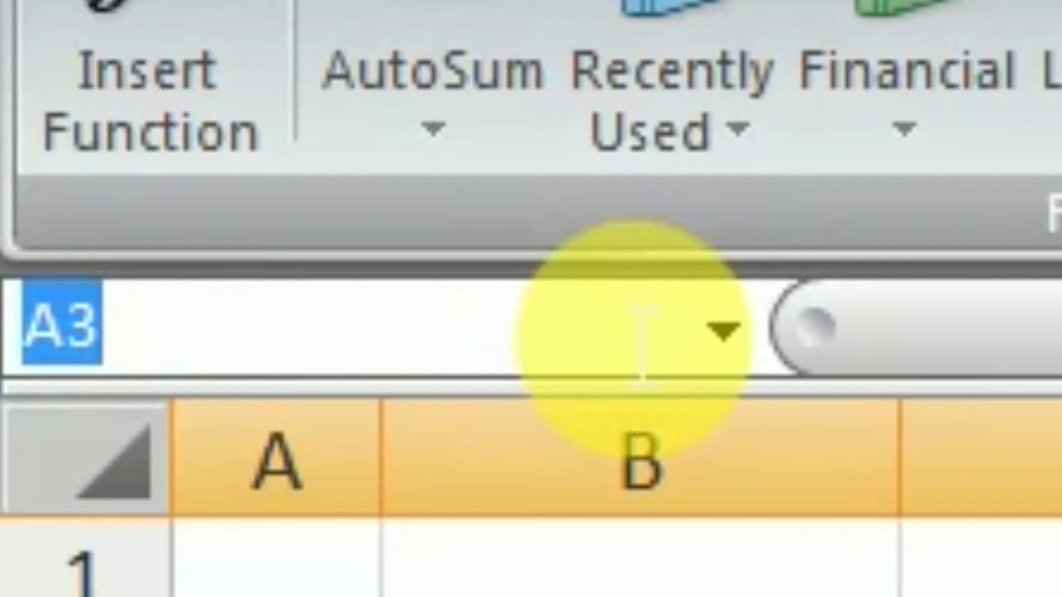
type("EST")
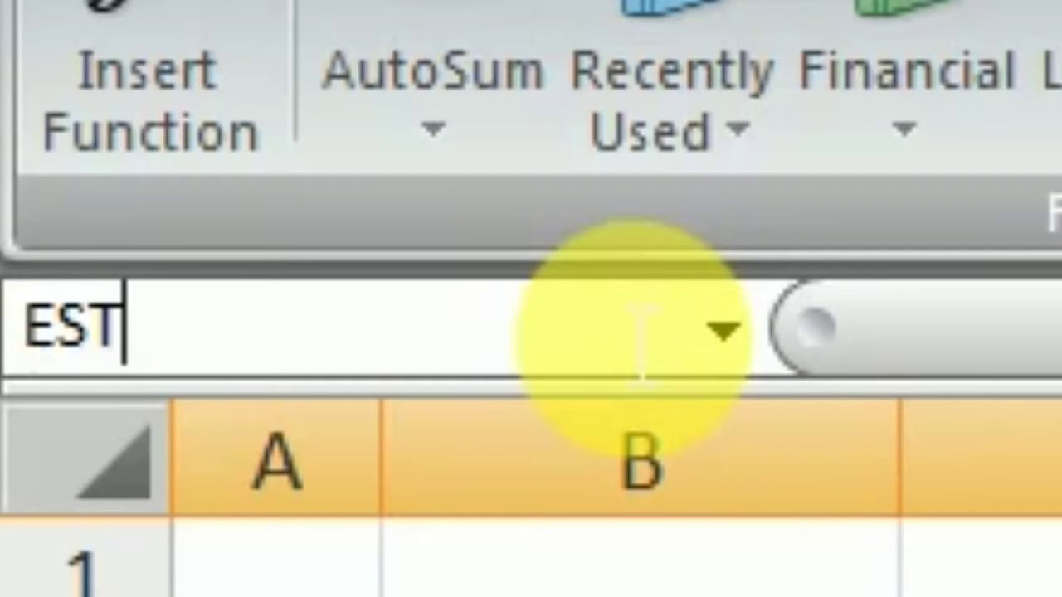
key("Return")
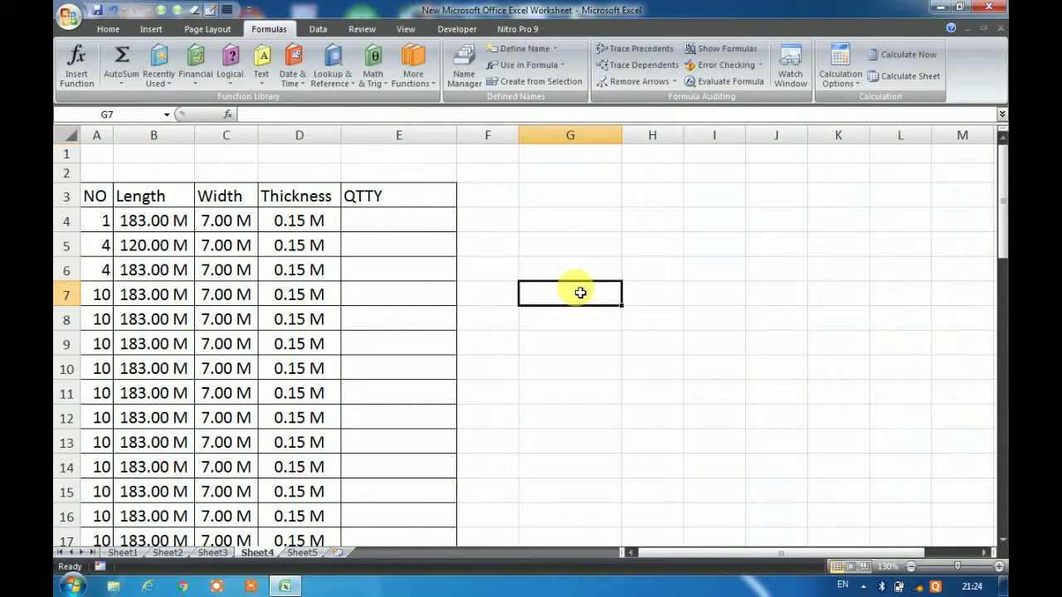
Name the empty quantity cells E4:E53 below the QTTY header as QTTY.
left_click(396, 204)
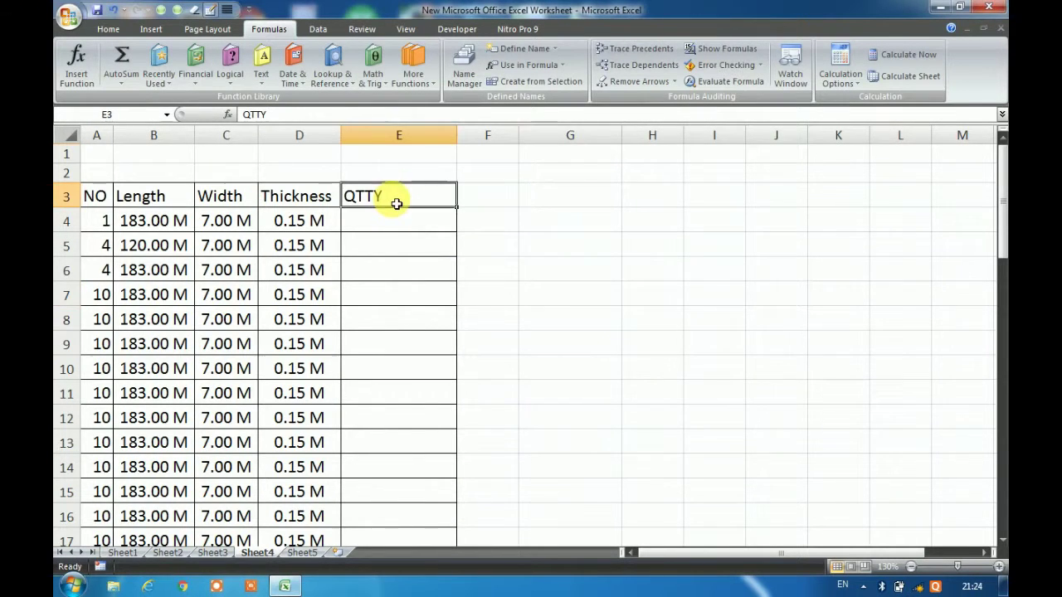
left_click(398, 222)
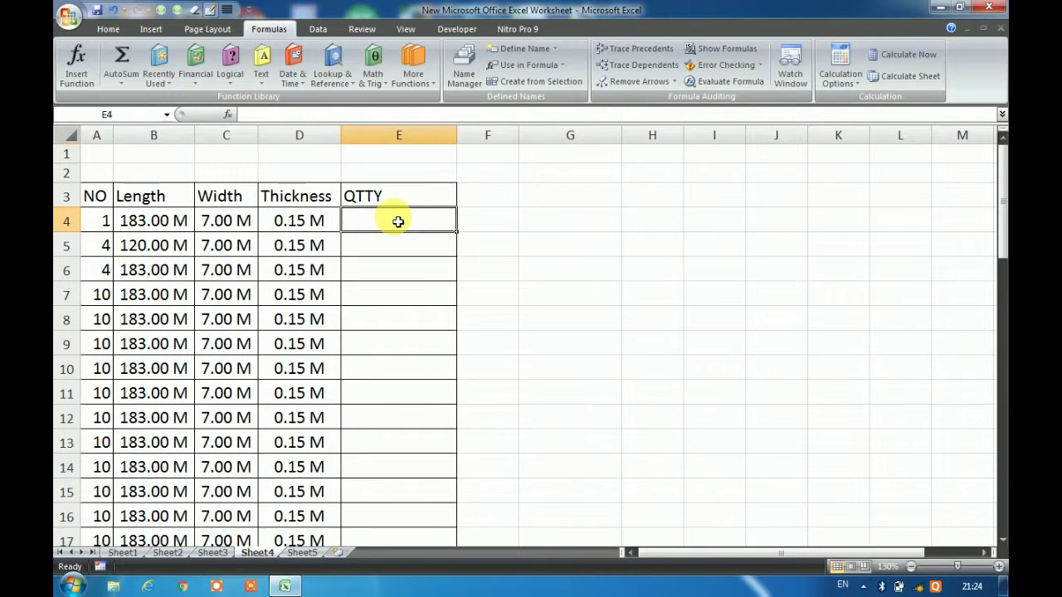
scroll(483, 481, "down", 12)
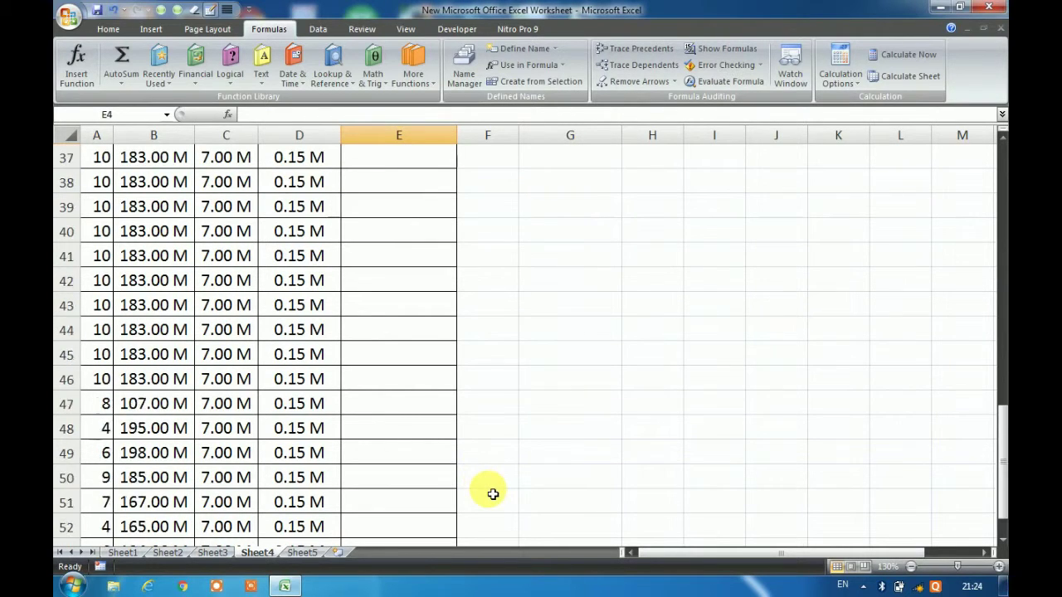
scroll(490, 493, "down", 2)
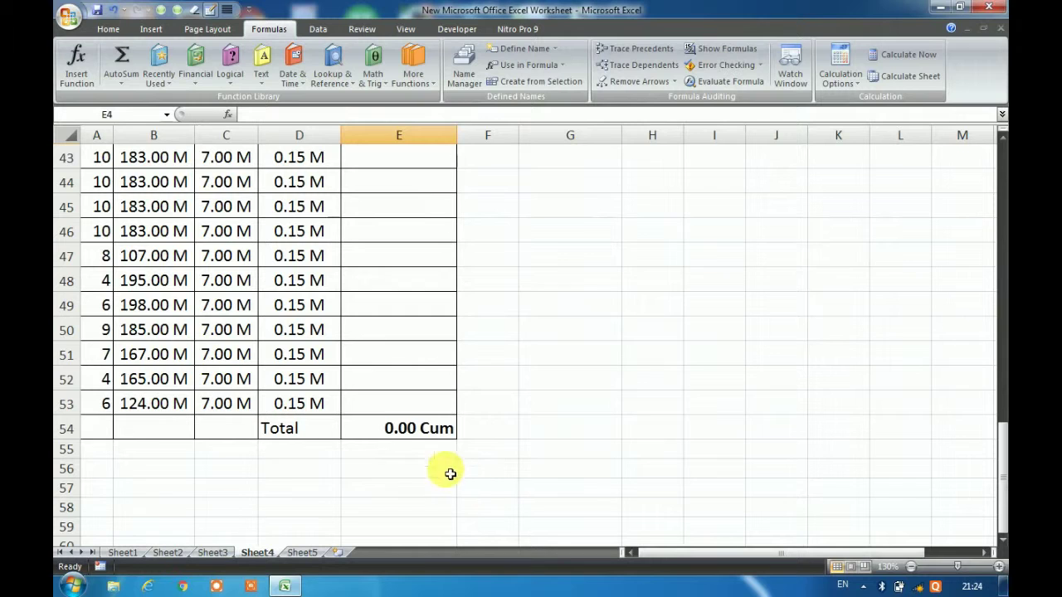
left_click(426, 410, "shift")
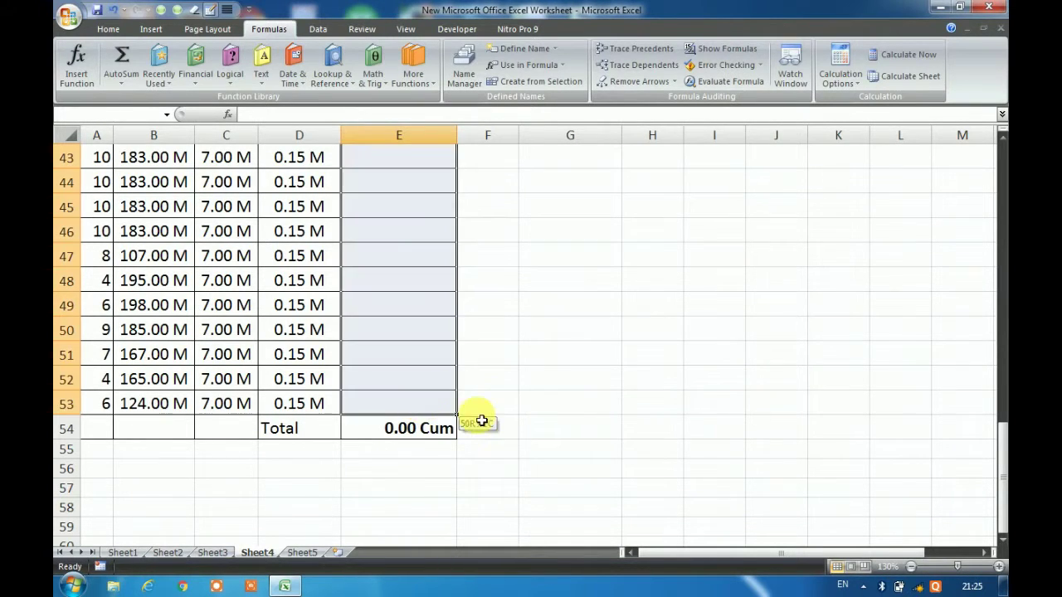
scroll(678, 422, "up", 4)
scroll(678, 422, "up", 10)
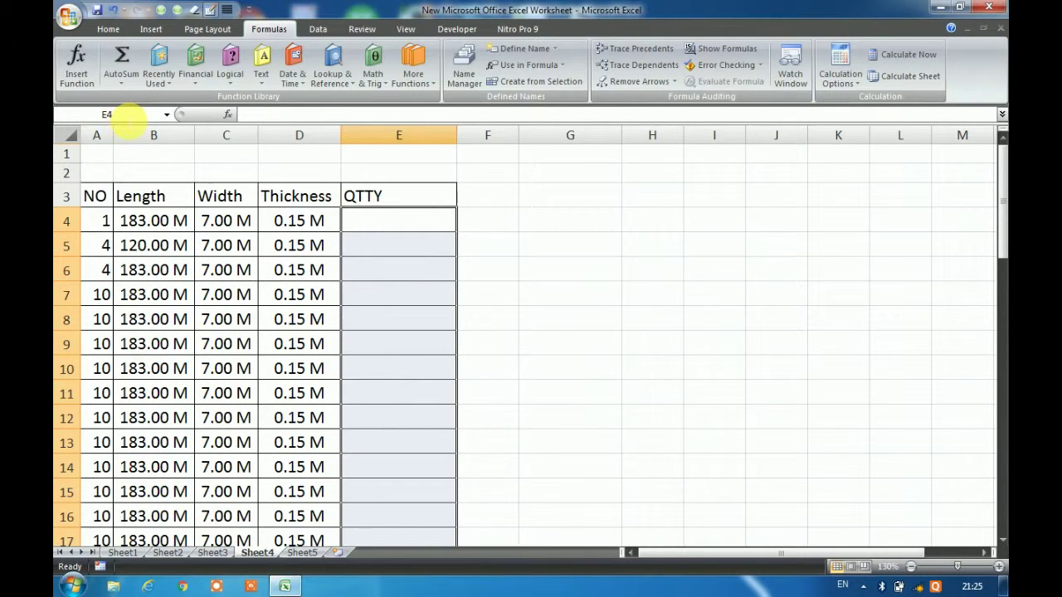
left_click(133, 114)
type("QTTY")
key("Return")
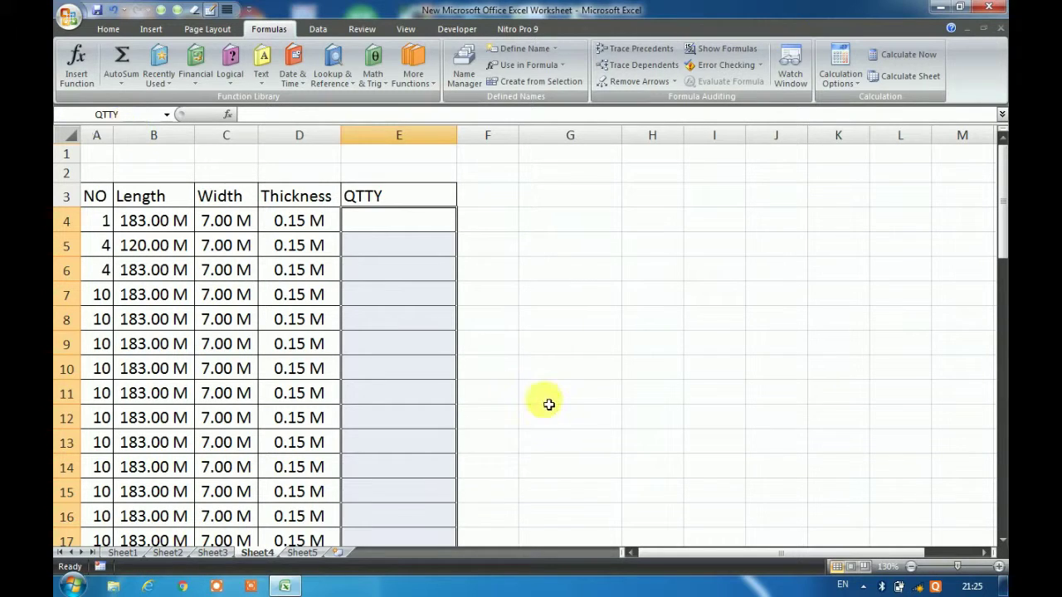
left_click(529, 388)
left_click(593, 338)
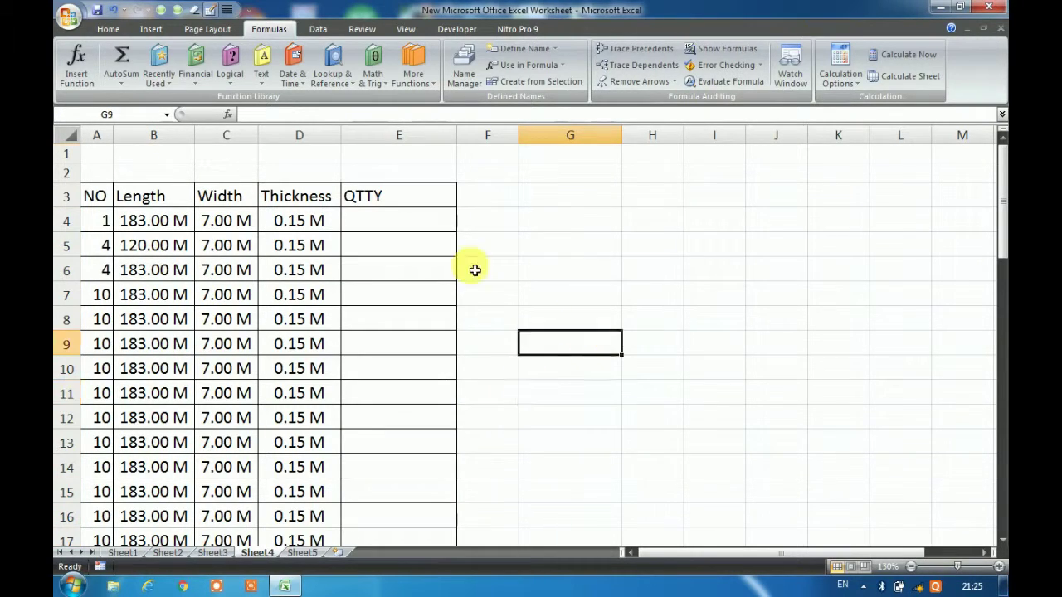
Go to the named range QTTY and check which cells it covers.
left_click(166, 115)
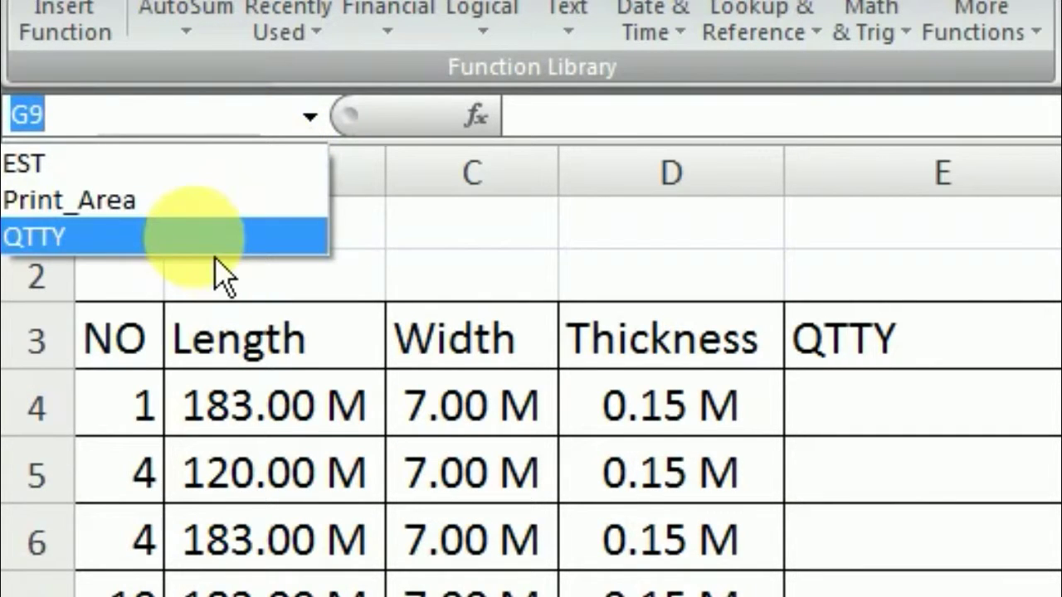
left_click(196, 238)
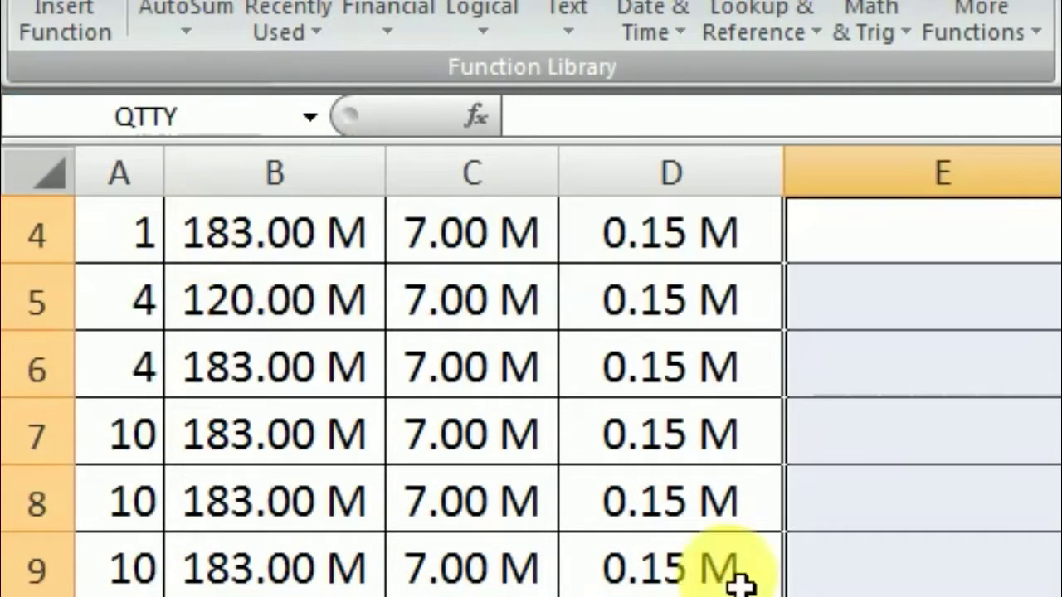
scroll(312, 332, "down", 3)
scroll(429, 441, "down", 11)
scroll(430, 440, "up", 5)
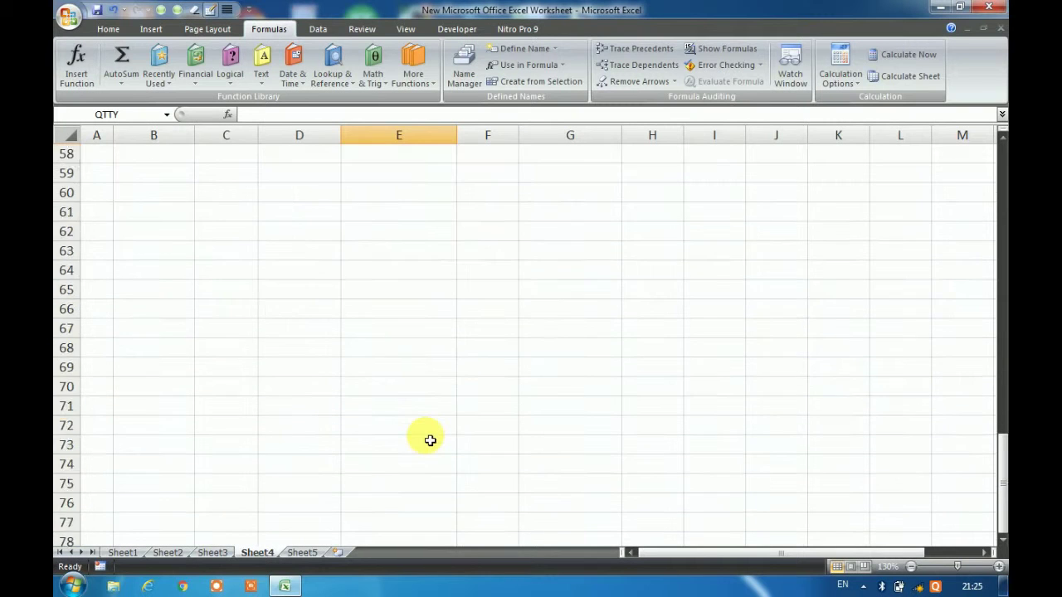
scroll(429, 441, "up", 14)
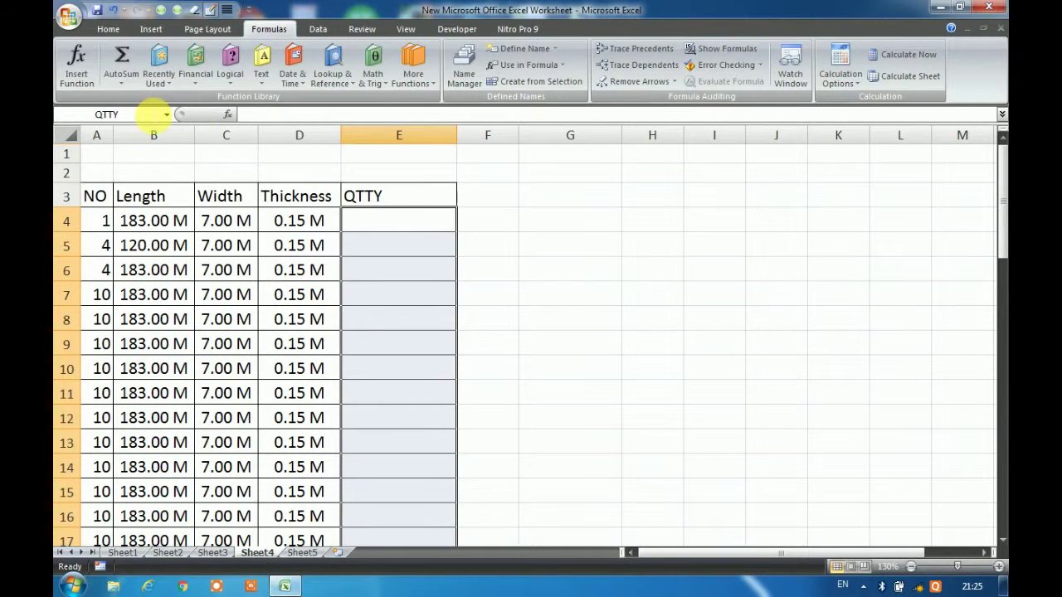
Go to the named range EST and check its extent, then deselect it.
left_click(167, 115)
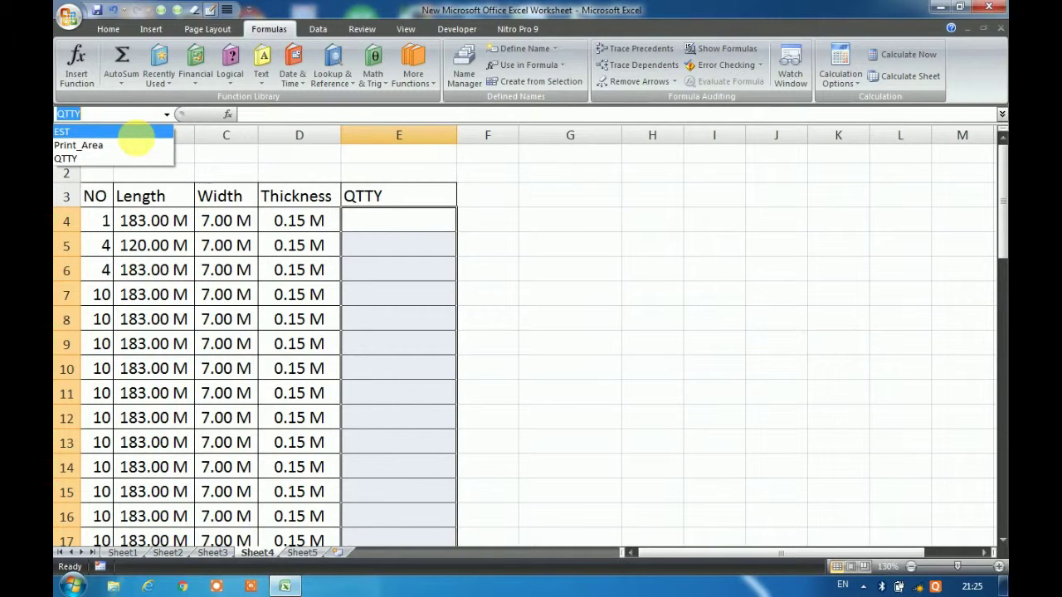
left_click(62, 131)
scroll(346, 348, "up", 1)
scroll(374, 368, "down", 15)
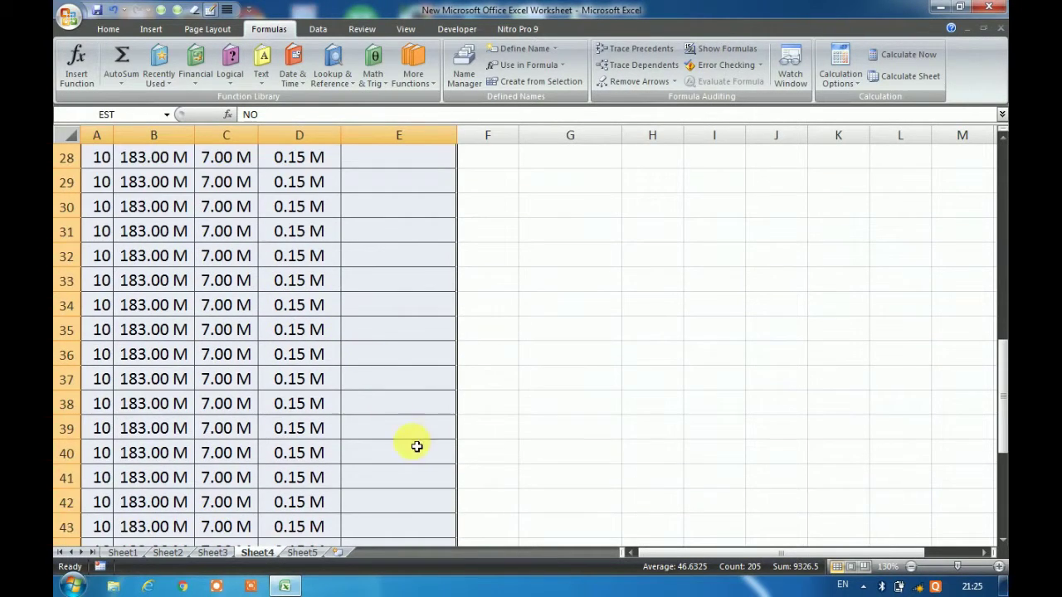
scroll(417, 448, "up", 15)
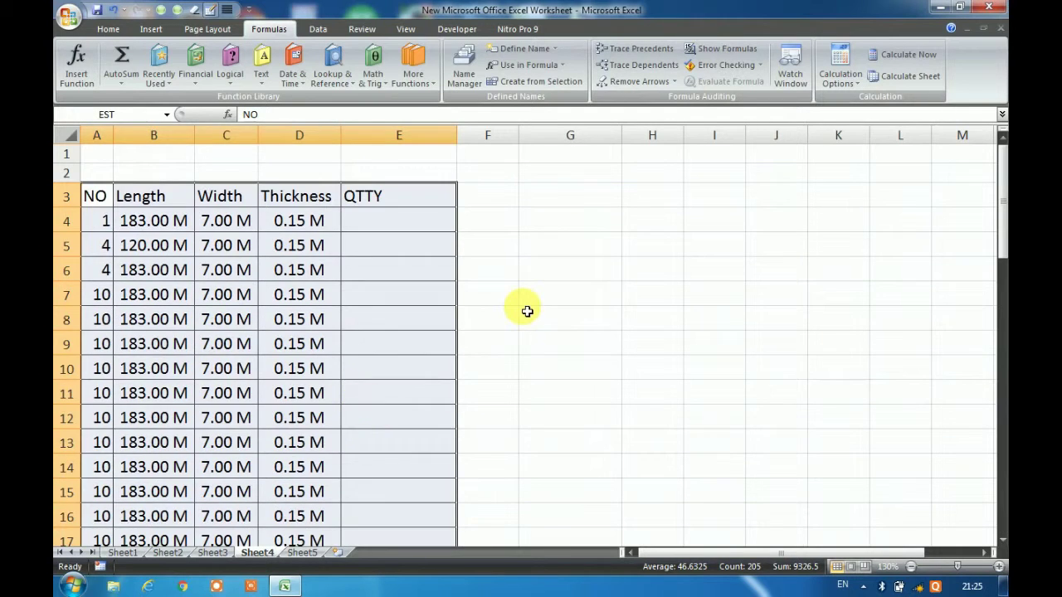
left_click(526, 309)
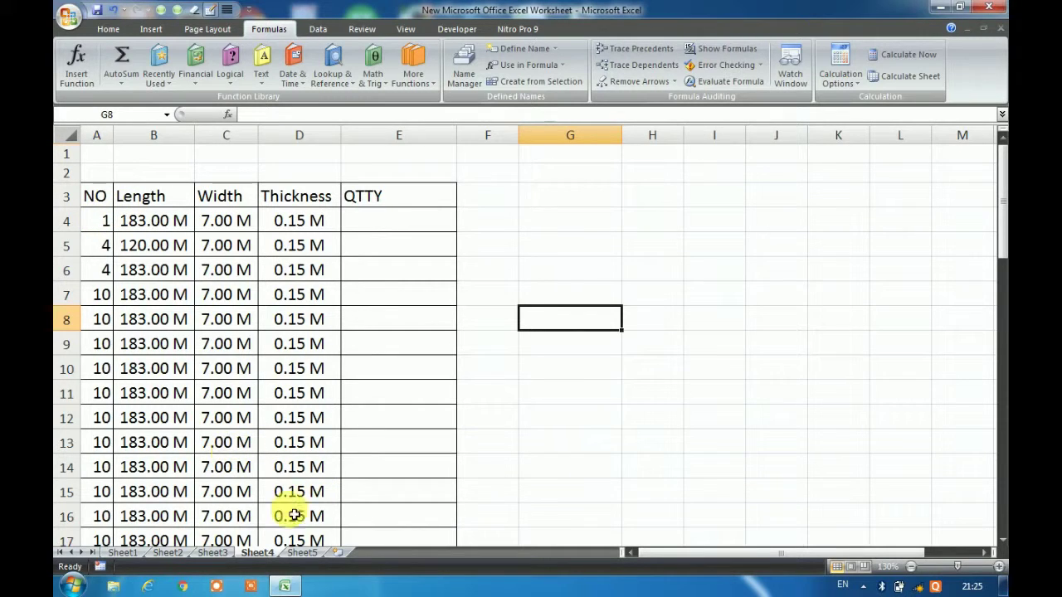
Clear the contents of cells C7:I34 on Sheet5.
left_click(316, 558)
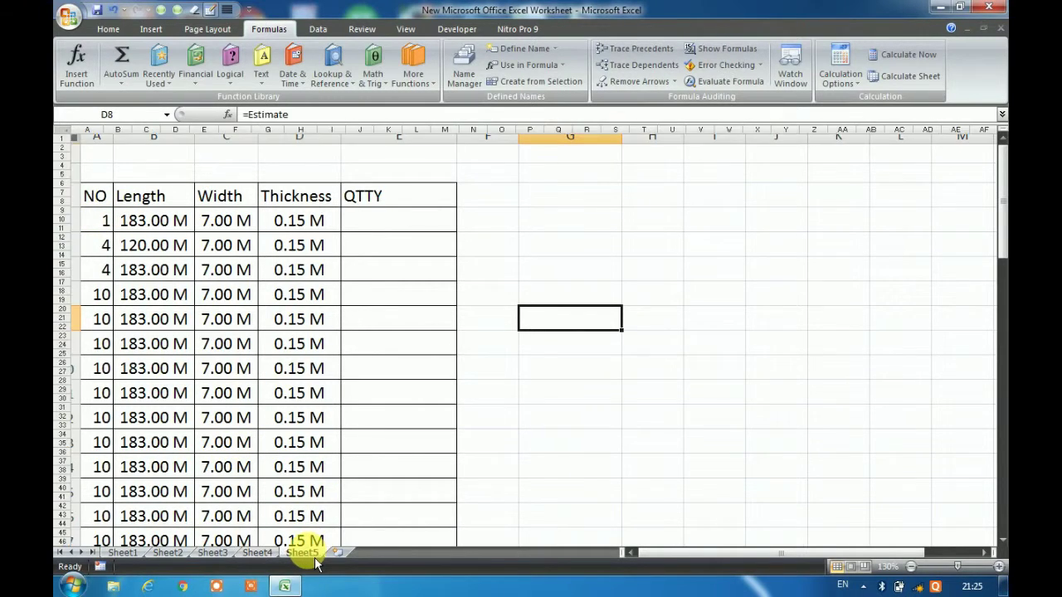
left_click_drag(137, 193, 338, 440)
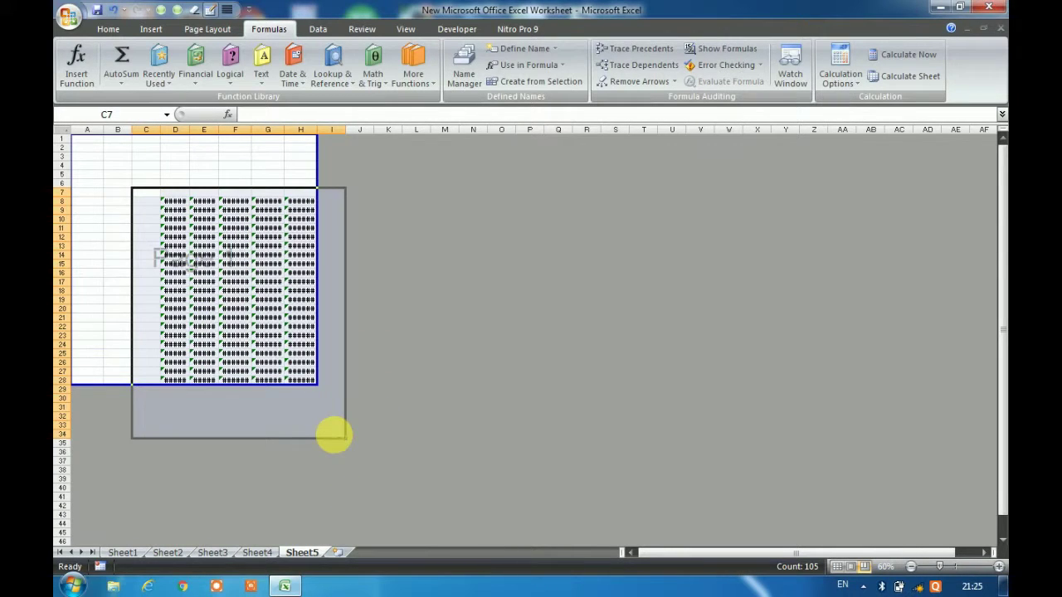
key("Delete")
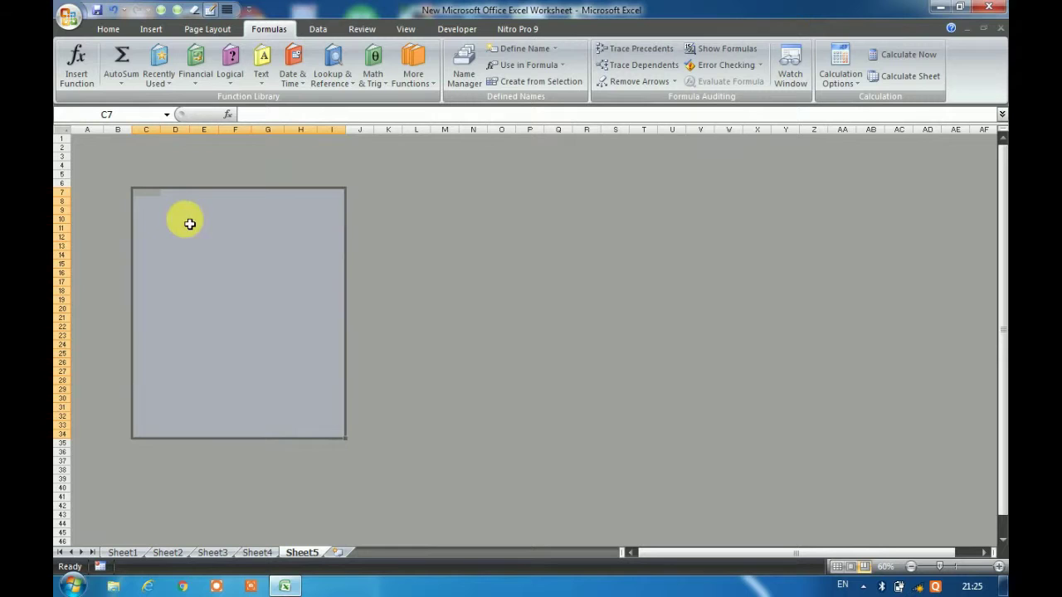
Fill C7:G33 on Sheet5 with the array formula =EST, using the defined name.
left_click(152, 194)
left_click_drag(152, 194, 286, 438)
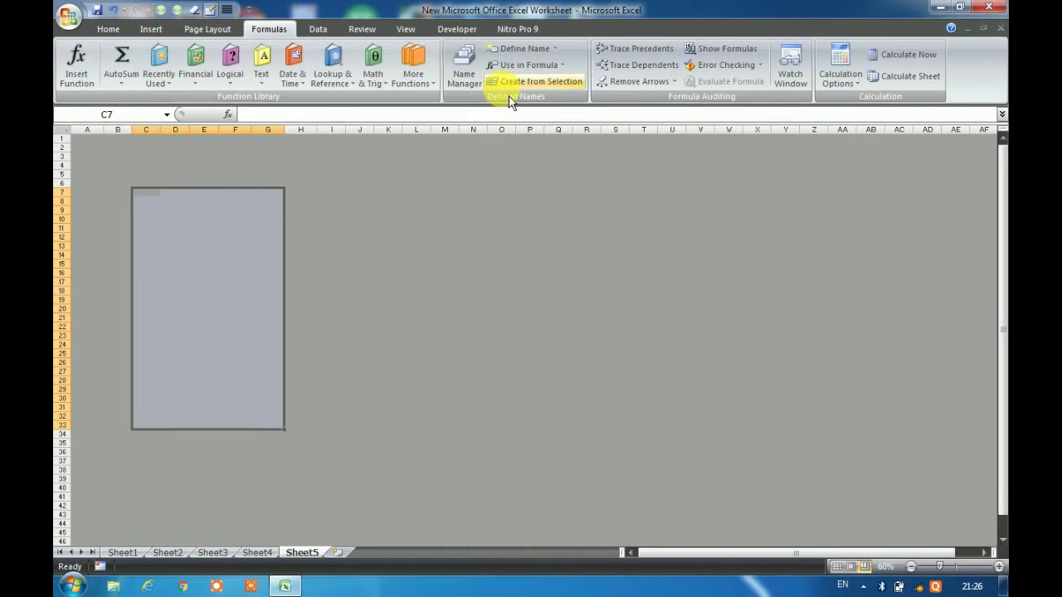
left_click(531, 68)
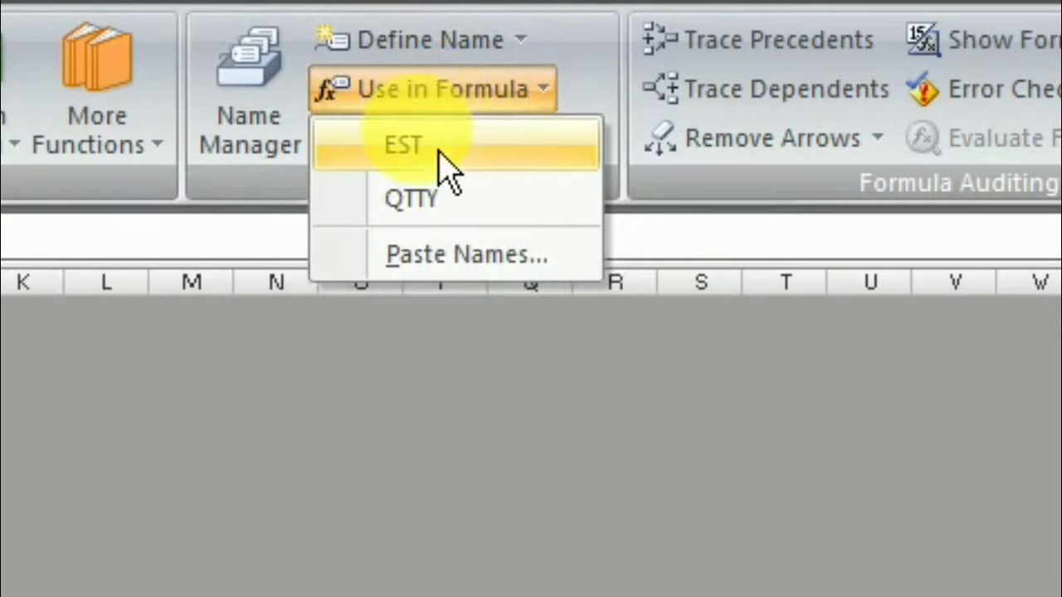
left_click(439, 166)
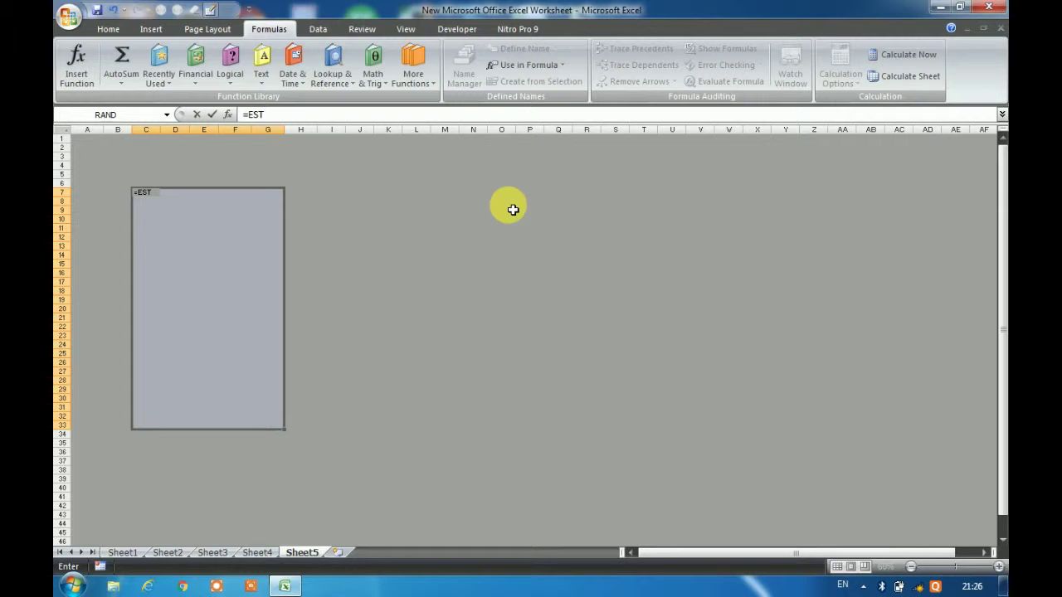
key("ctrl+shift+Return")
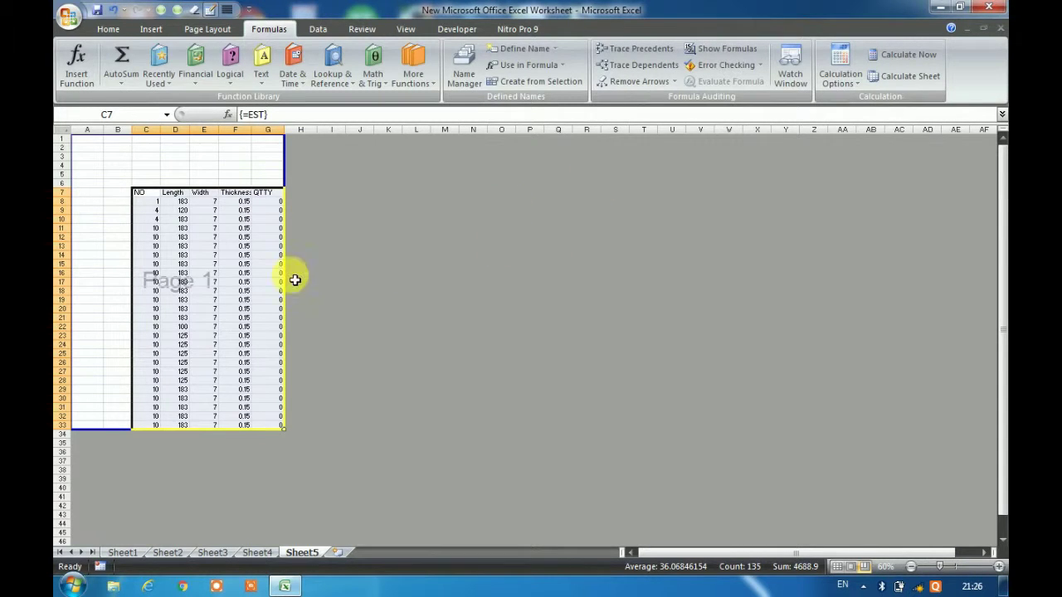
scroll(262, 306, "down", 2)
scroll(262, 306, "up", 2)
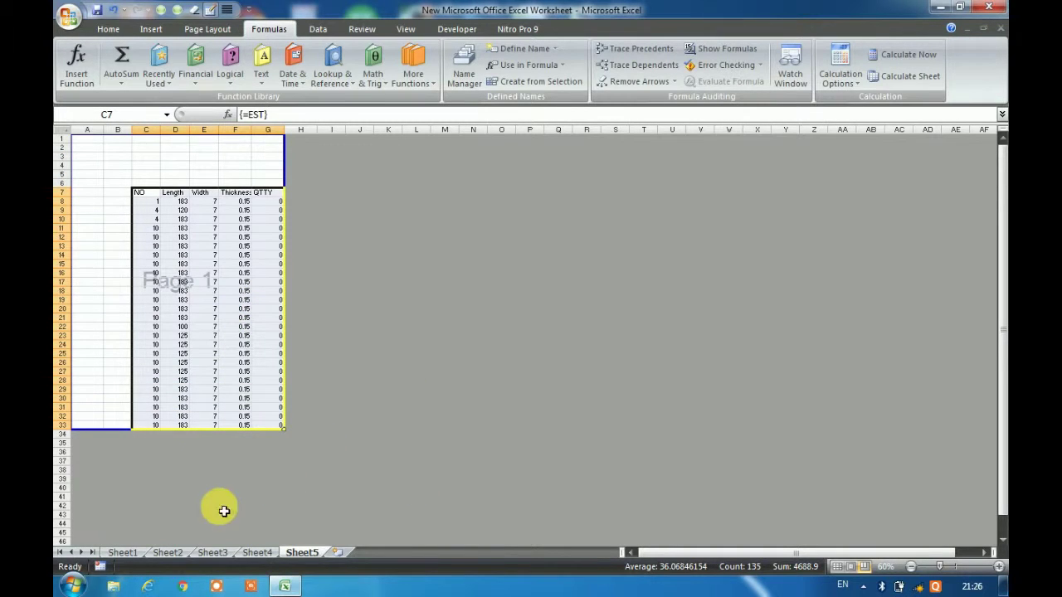
Enter the formula =PRODUCT(A4:D4) in cell E4 of the QTTY column on Sheet4.
left_click(257, 551)
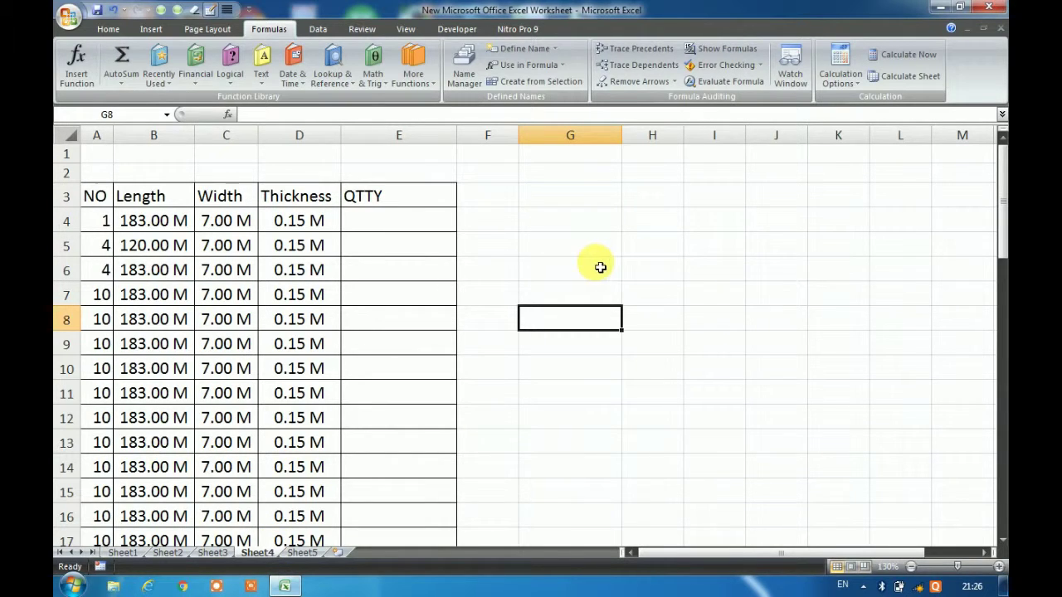
left_click(369, 224)
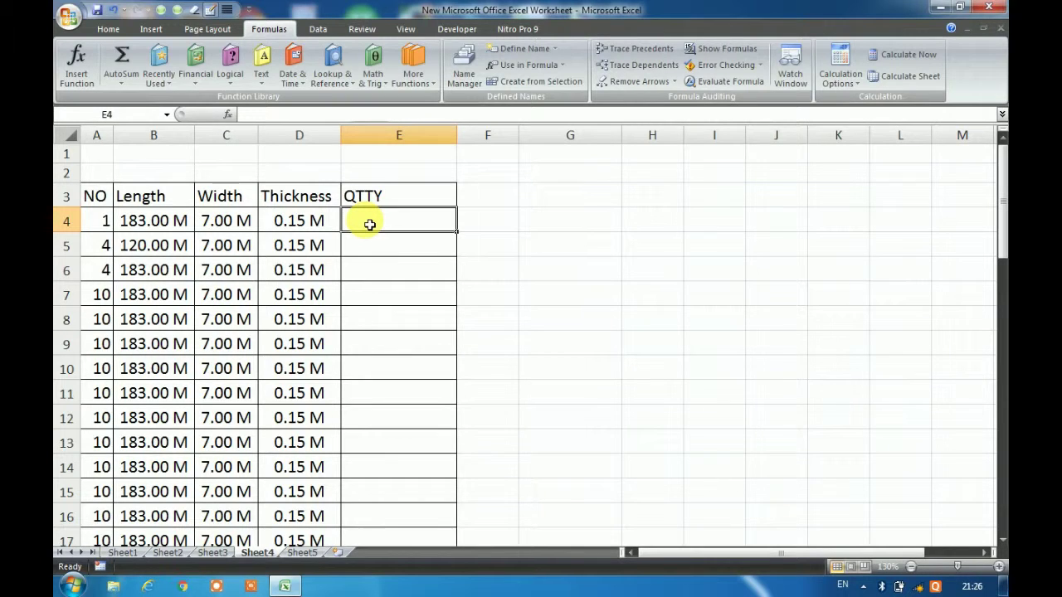
type("=")
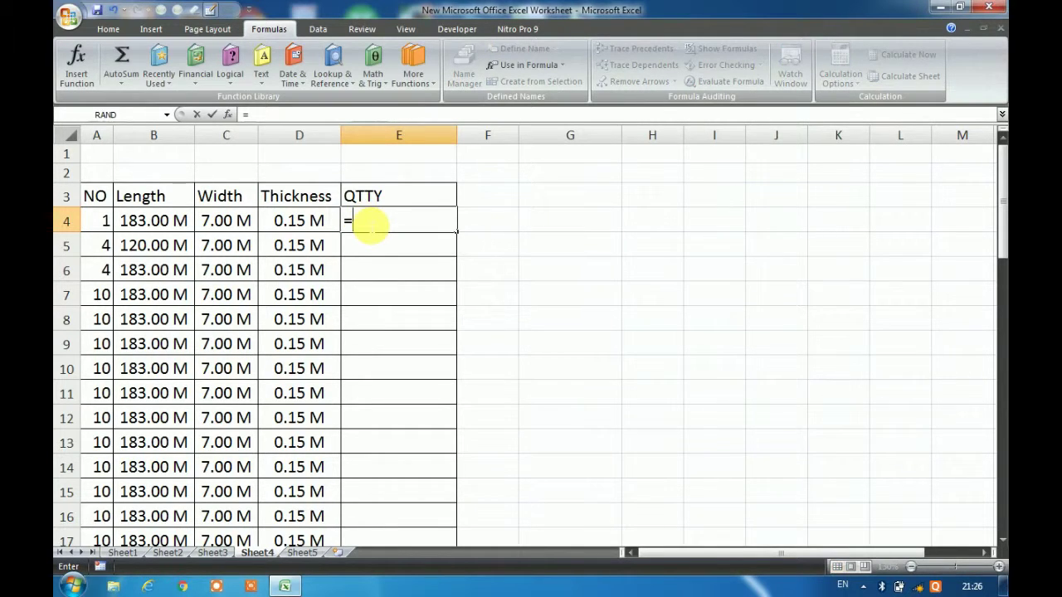
type("p")
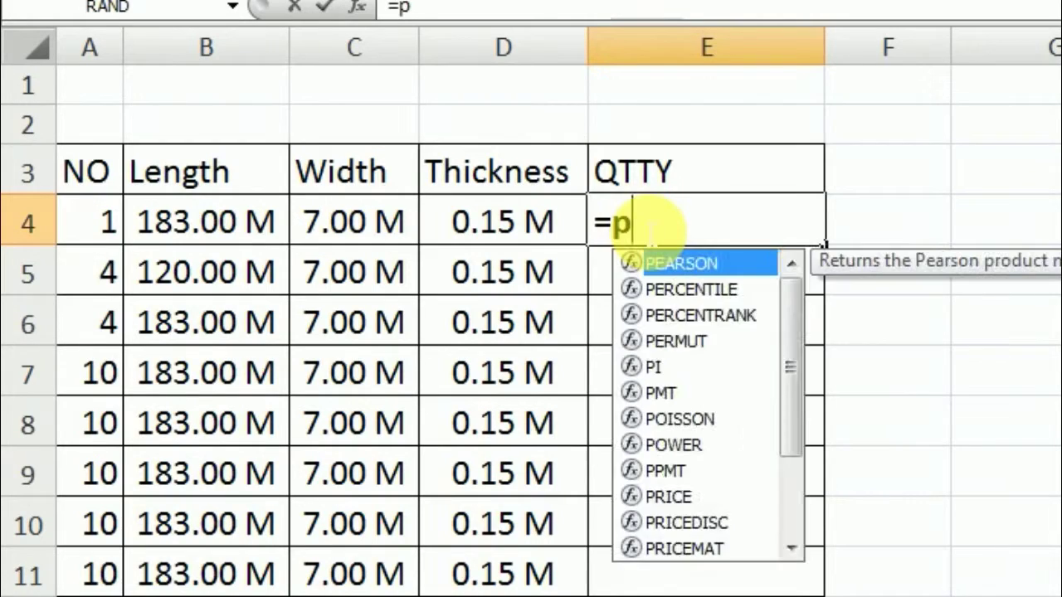
type("roducy")
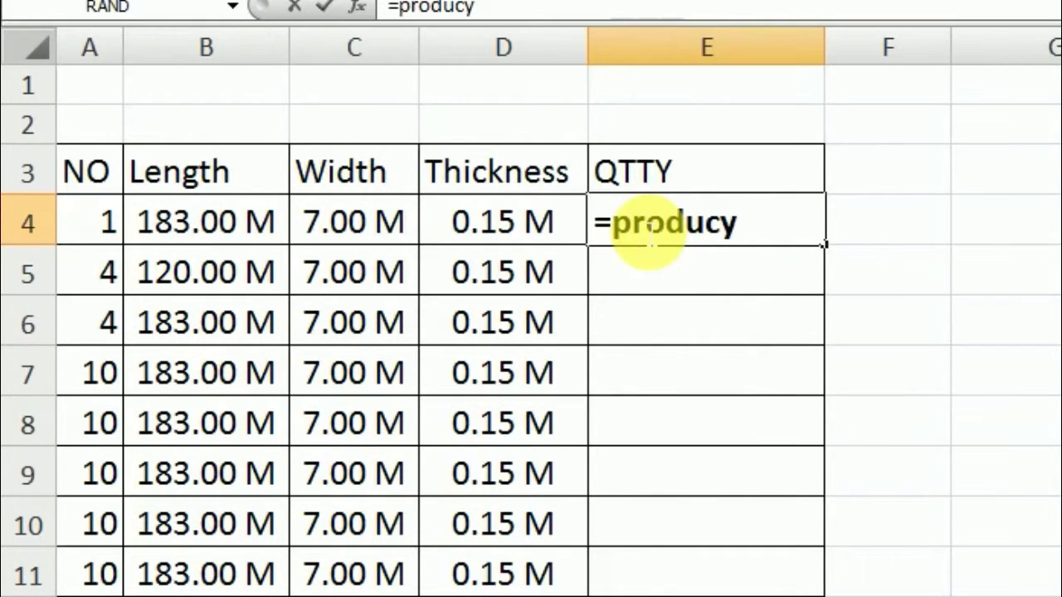
key("BackSpace")
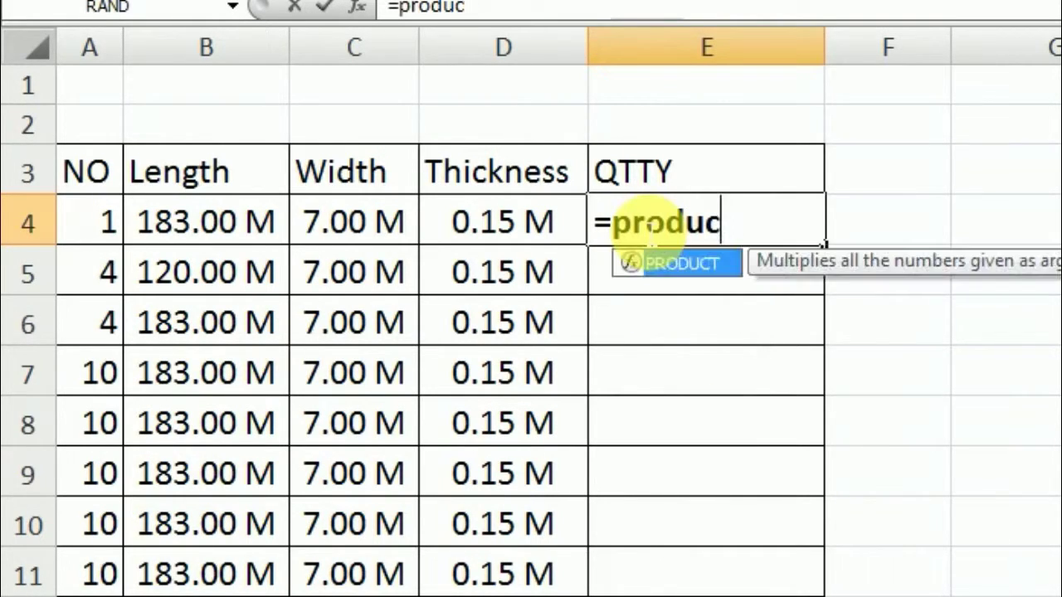
key("Tab")
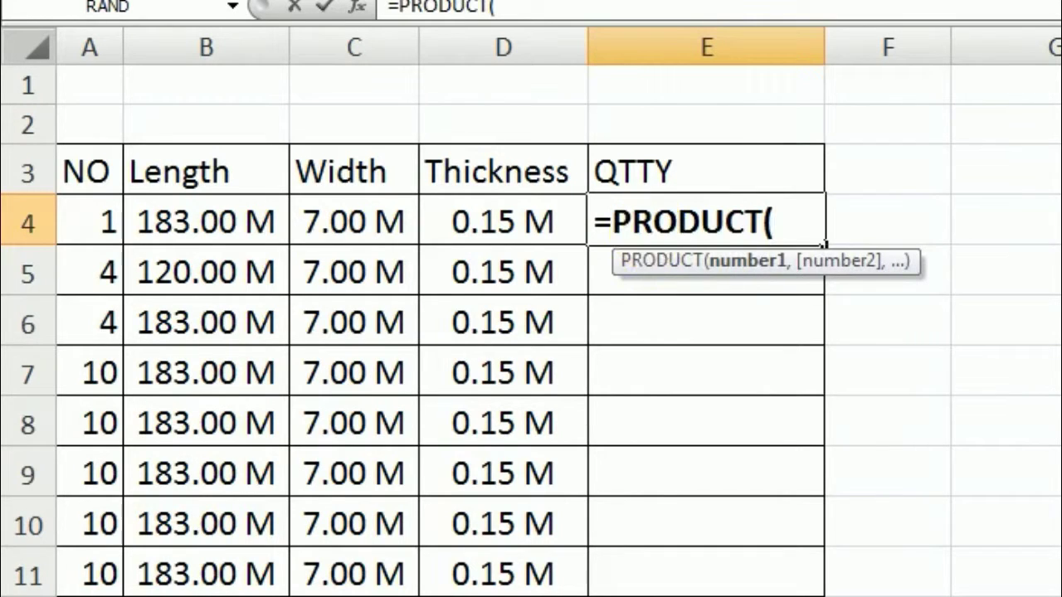
left_click_drag(104, 218, 490, 251)
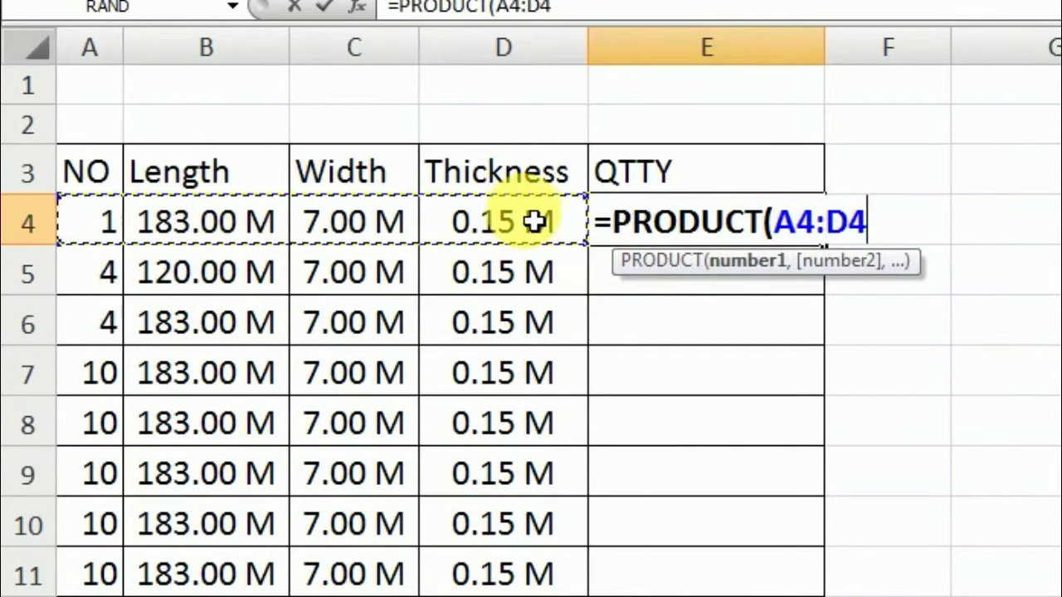
type(")")
key("Return")
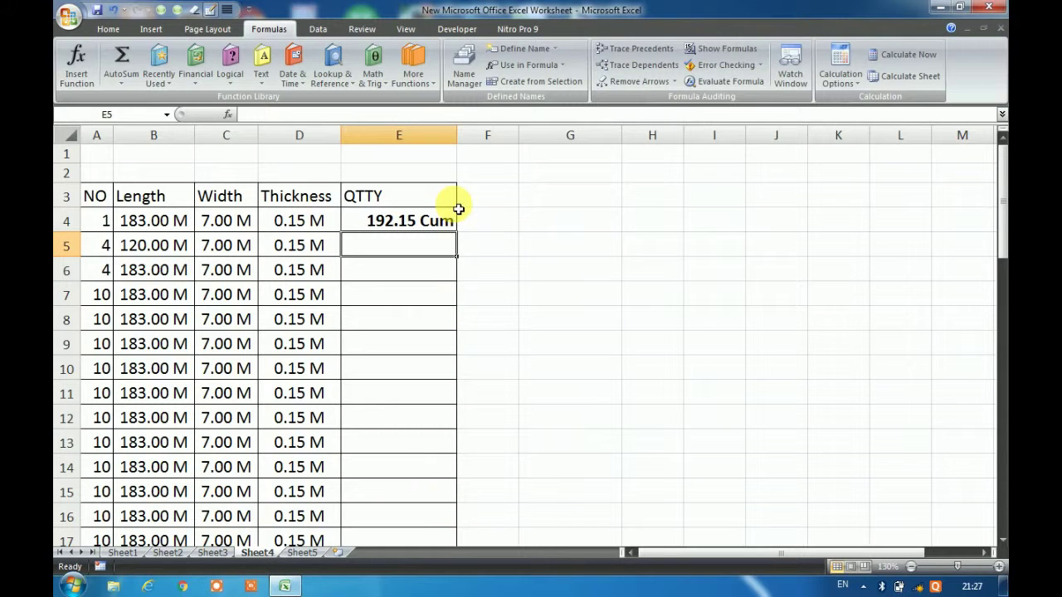
Fill the E4 formula down the QTTY column, and undo both the fill and the formula entry.
left_click(448, 226)
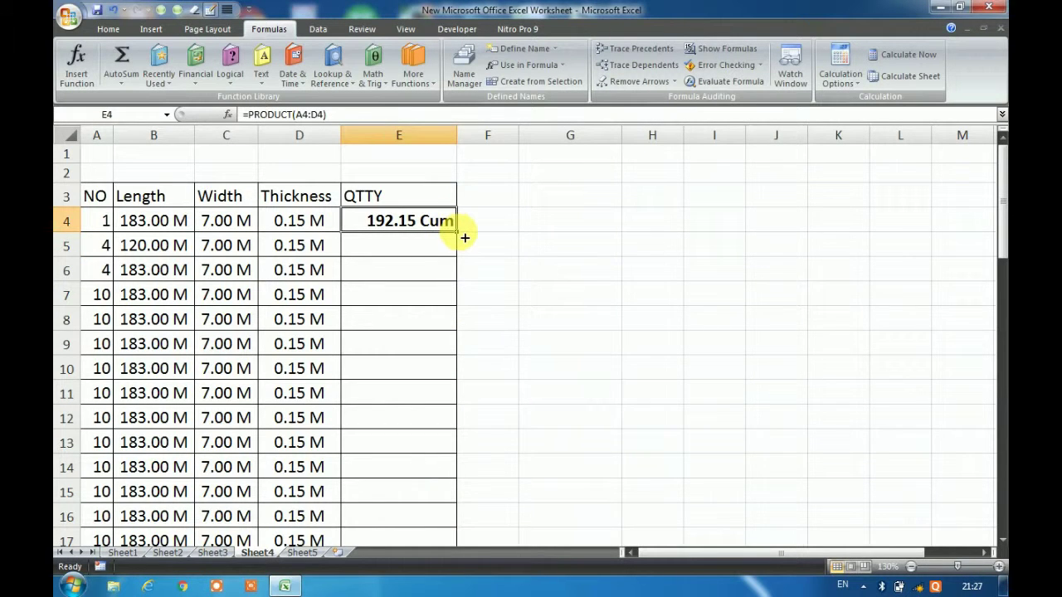
double_click(461, 235)
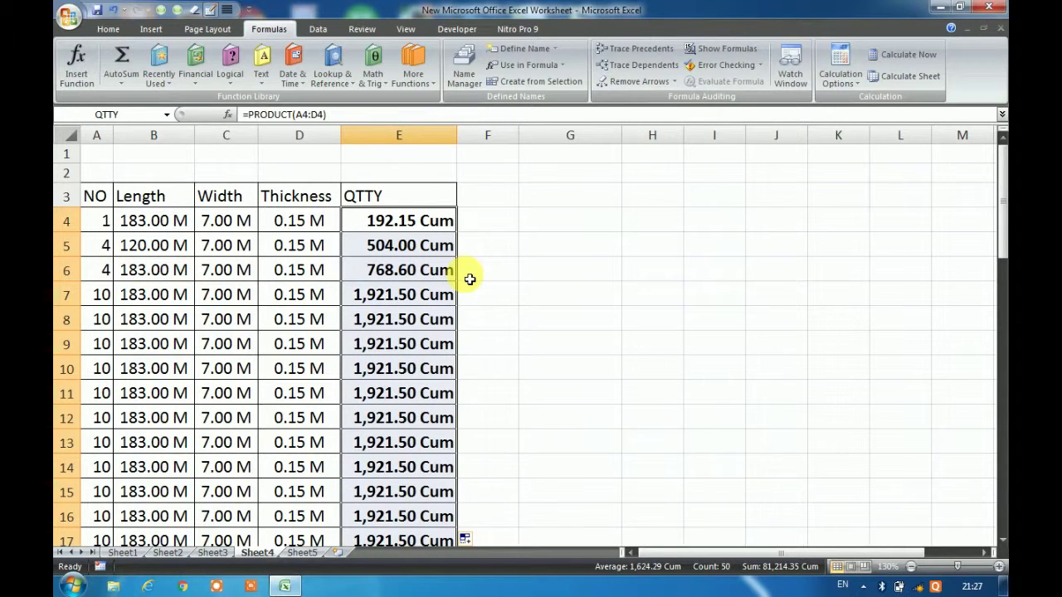
key("ctrl+z")
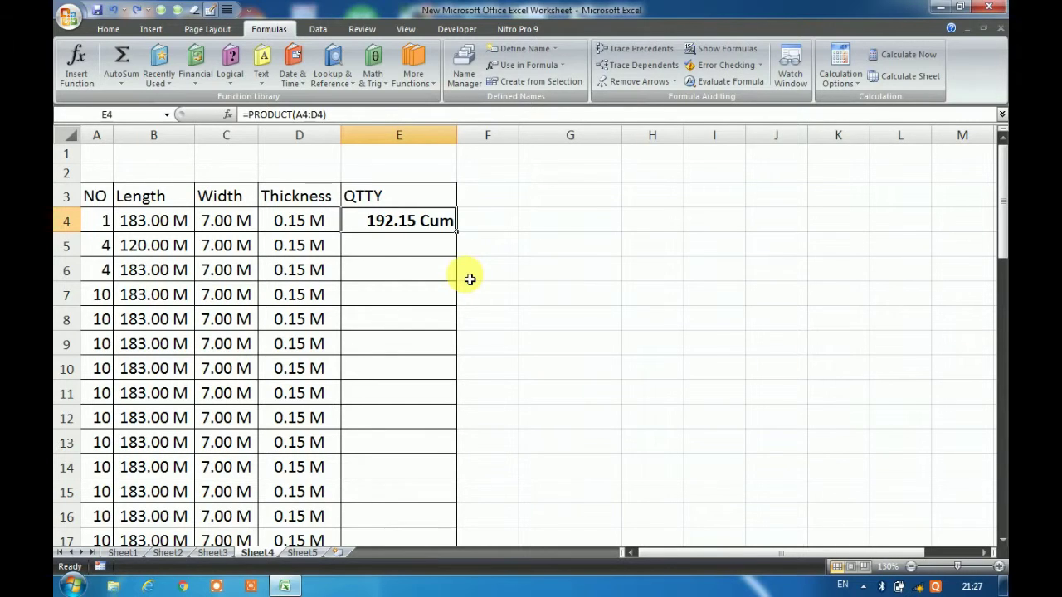
key("ctrl+z")
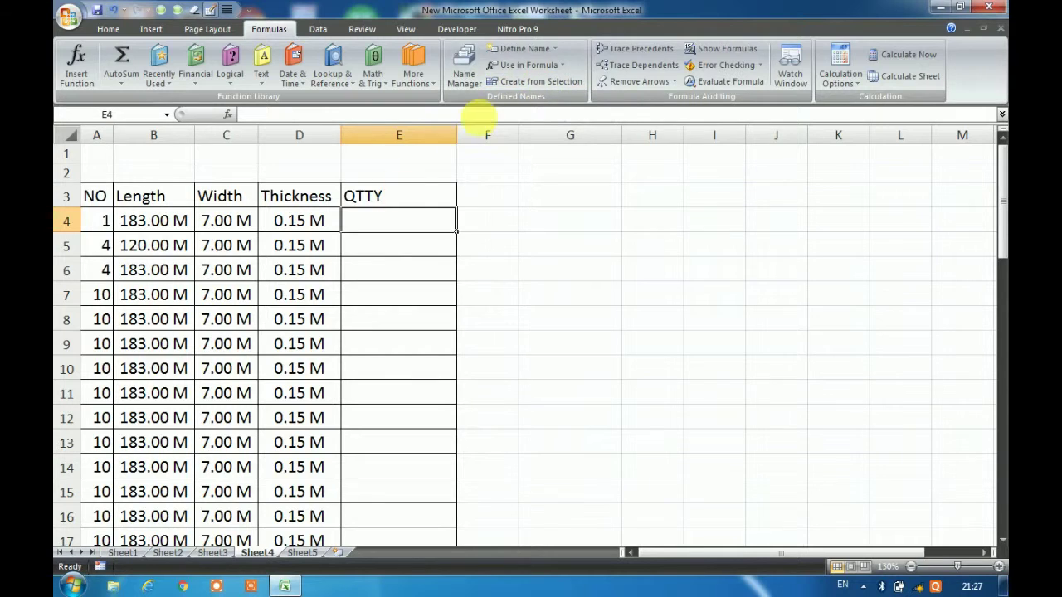
Start a new workbook-scope name QTTT from cell E4, replacing its reference with the partial formula =PRODUCT(A4:D.
left_click(514, 48)
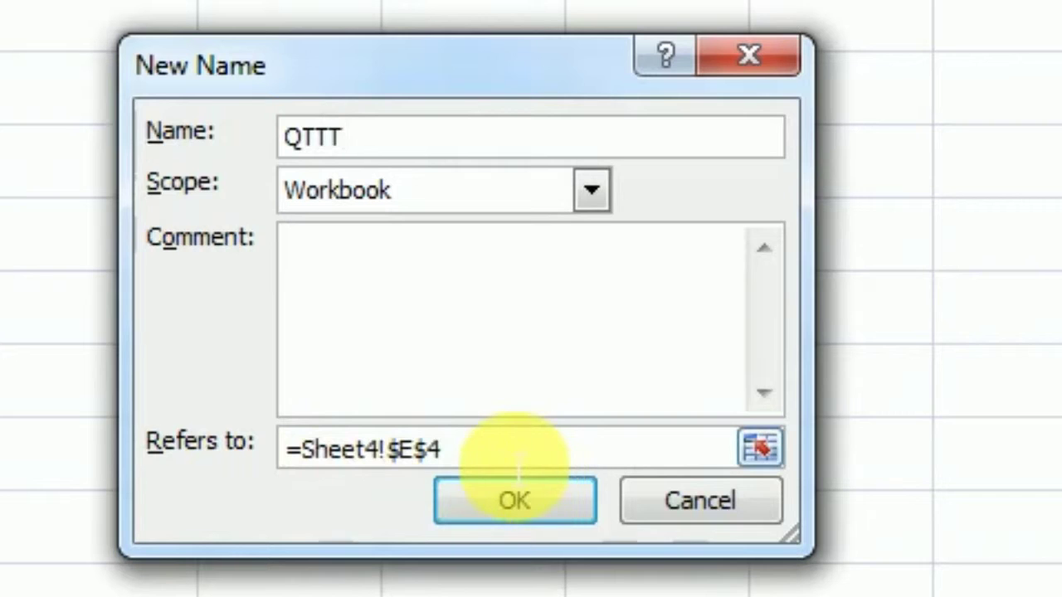
left_click_drag(486, 450, 320, 445)
left_click_drag(439, 449, 332, 448)
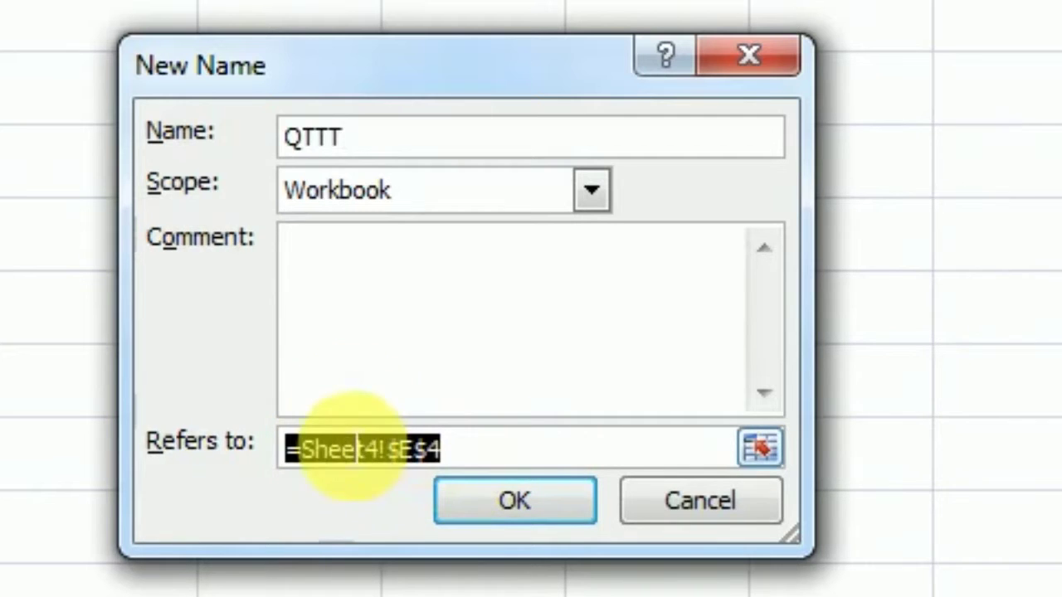
type("=")
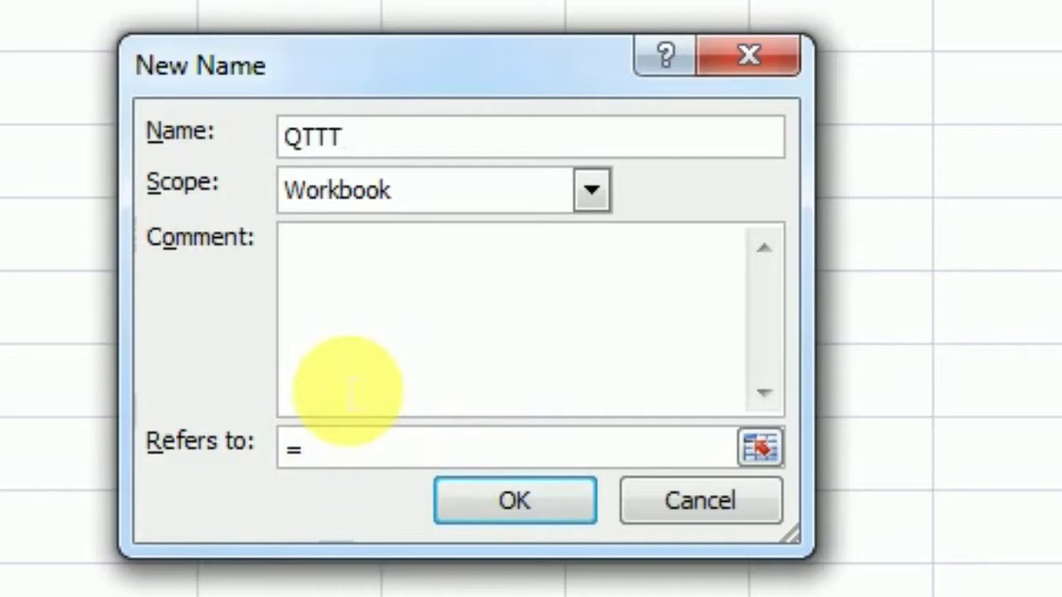
type("P")
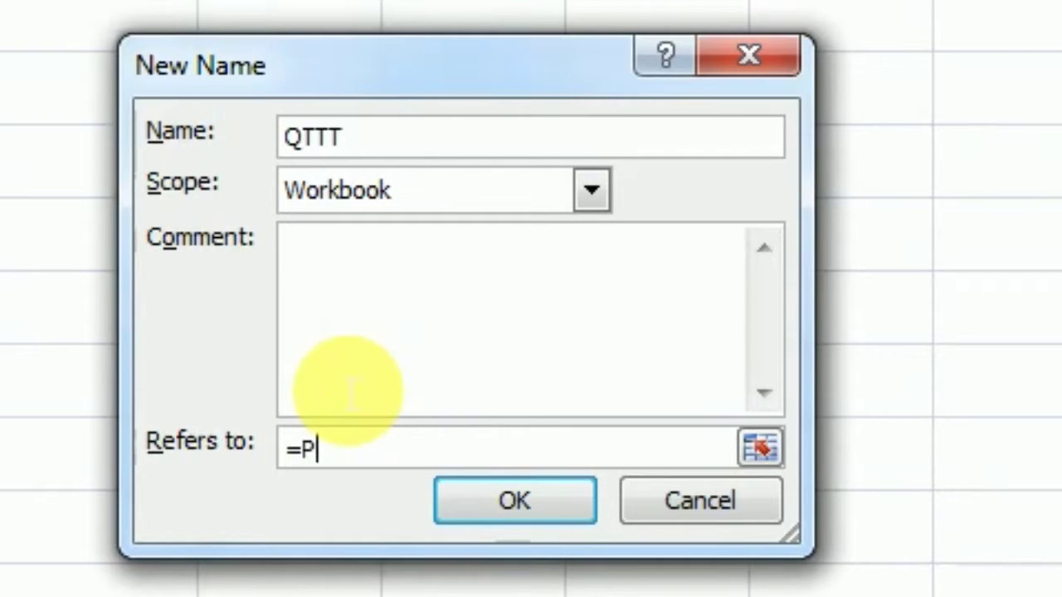
type("RODUCT")
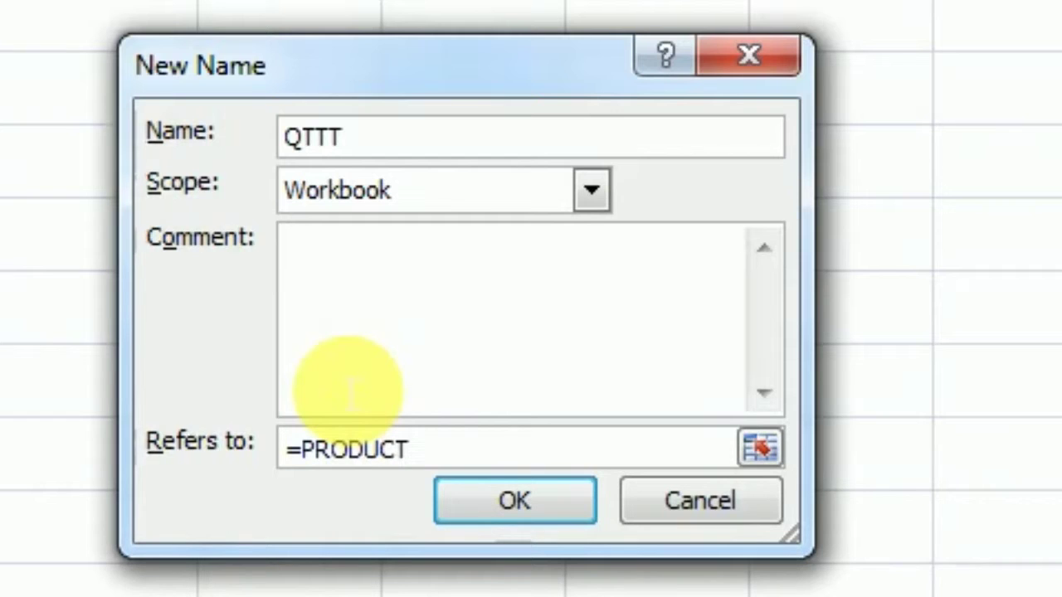
type("(")
type("A4")
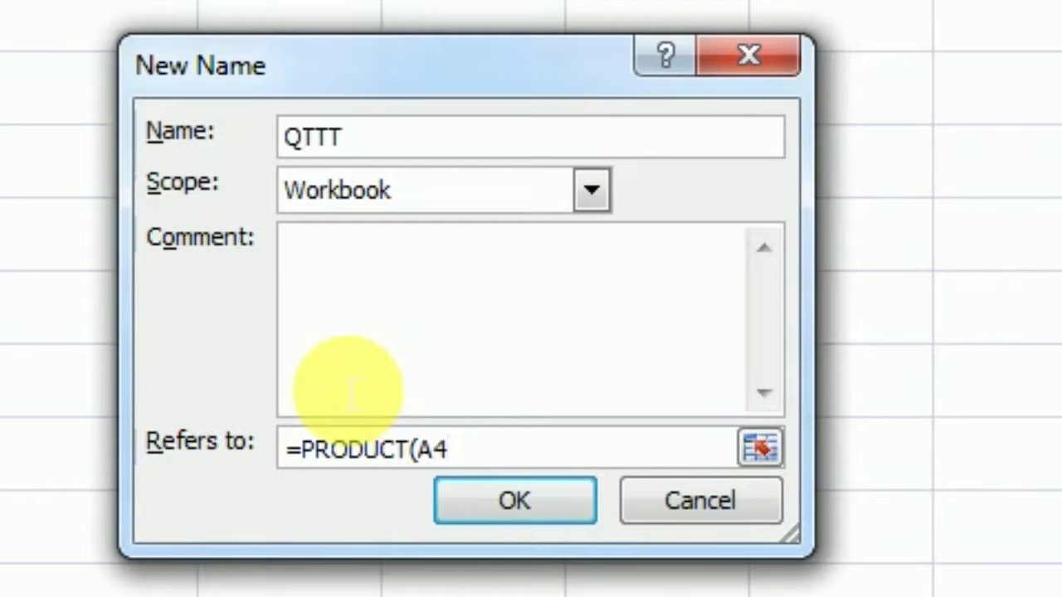
type(":D")
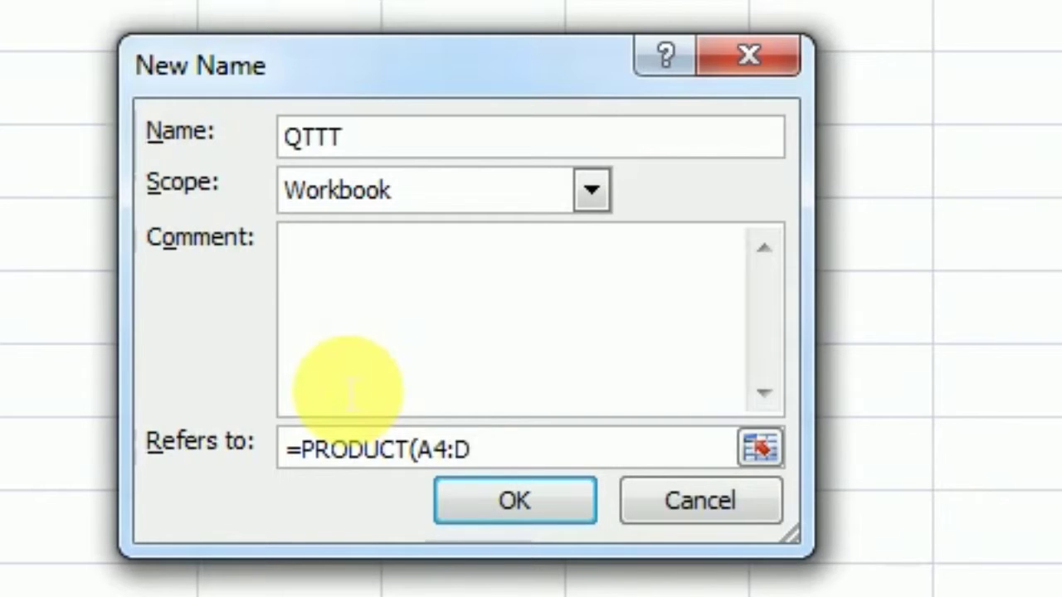
type("+")
key("Down")
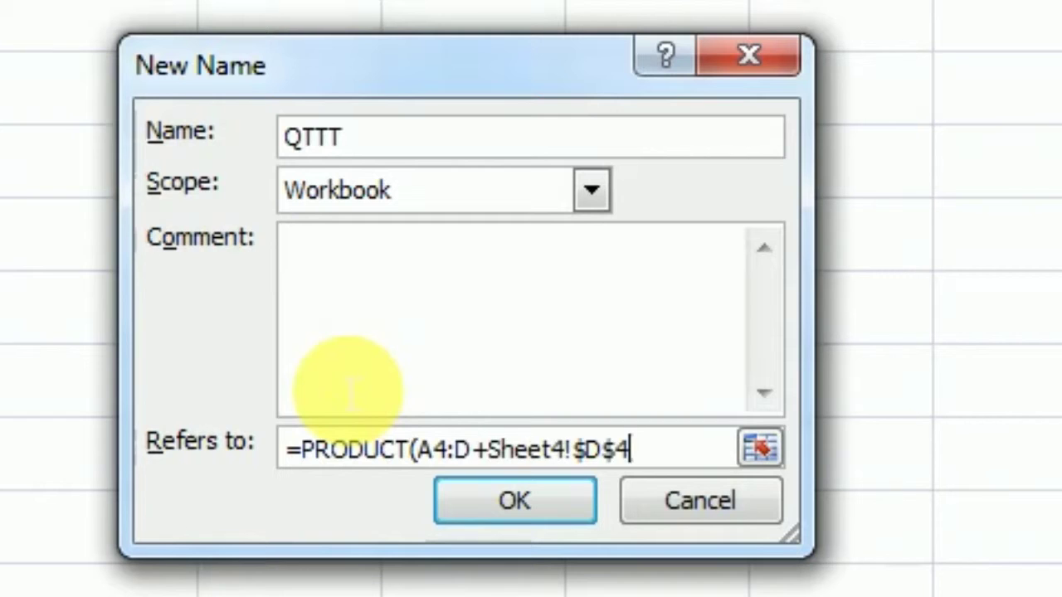
key("BackSpace")
key("BackSpace")
key("BackSpace")
key("BackSpace")
key("BackSpace")
key("BackSpace")
key("BackSpace")
key("BackSpace")
key("BackSpace")
key("BackSpace")
key("BackSpace")
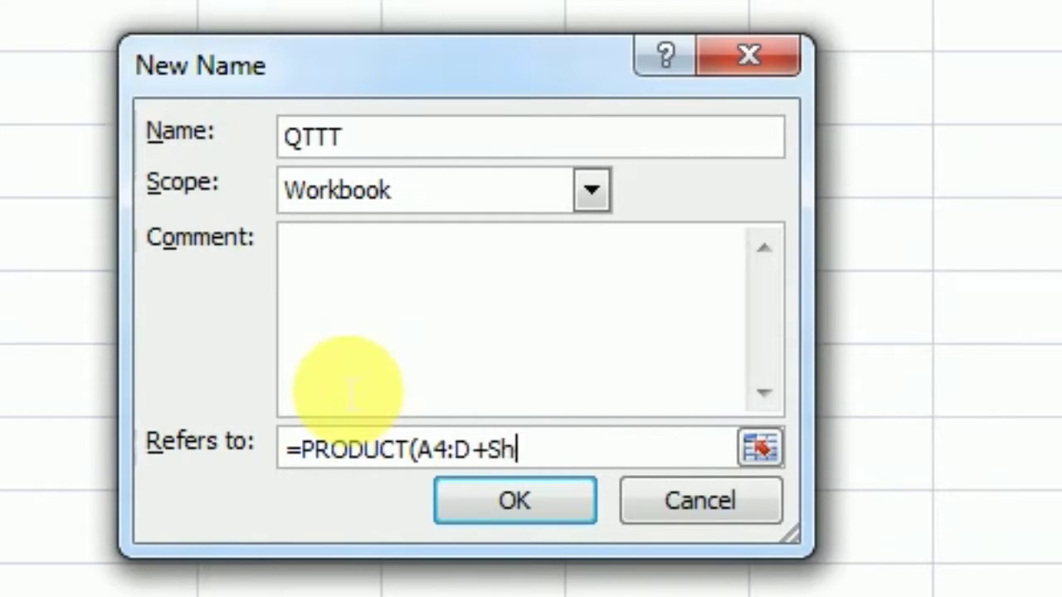
key("BackSpace")
key("BackSpace")
type("D")
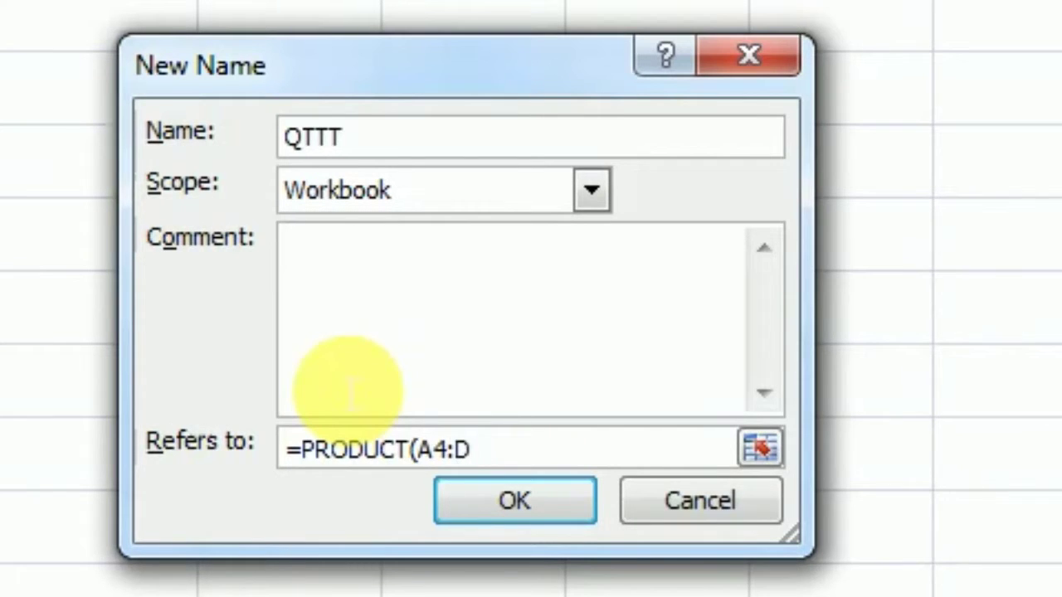
Complete the QTTT reference as =PRODUCT(A4:D4) and create the name.
type("4)")
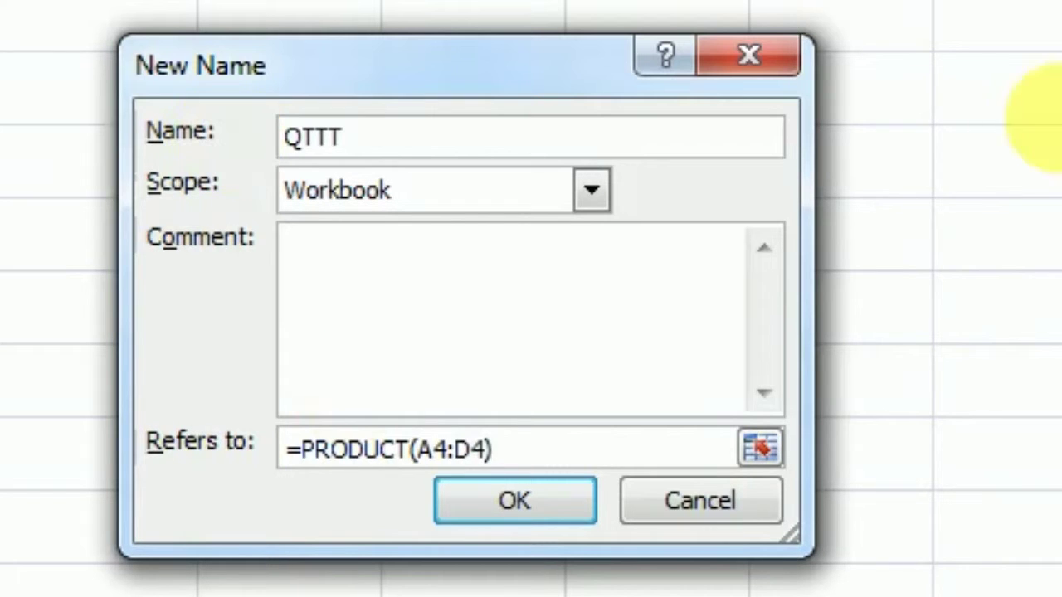
left_click(554, 508)
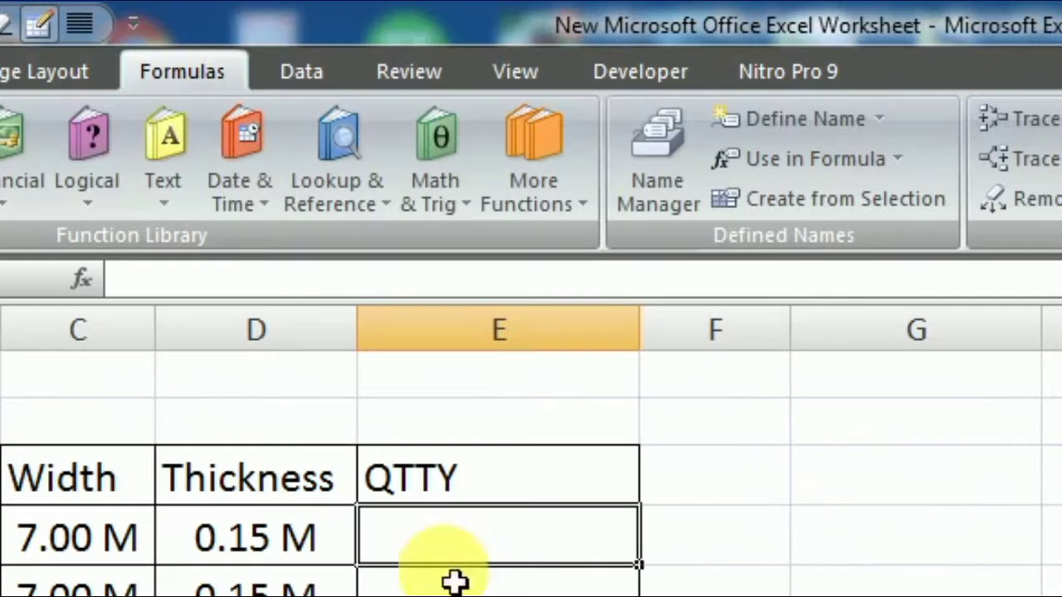
Enter the defined name QTTT as the formula in cell E4 and fill it down the QTTY column.
left_click(794, 573)
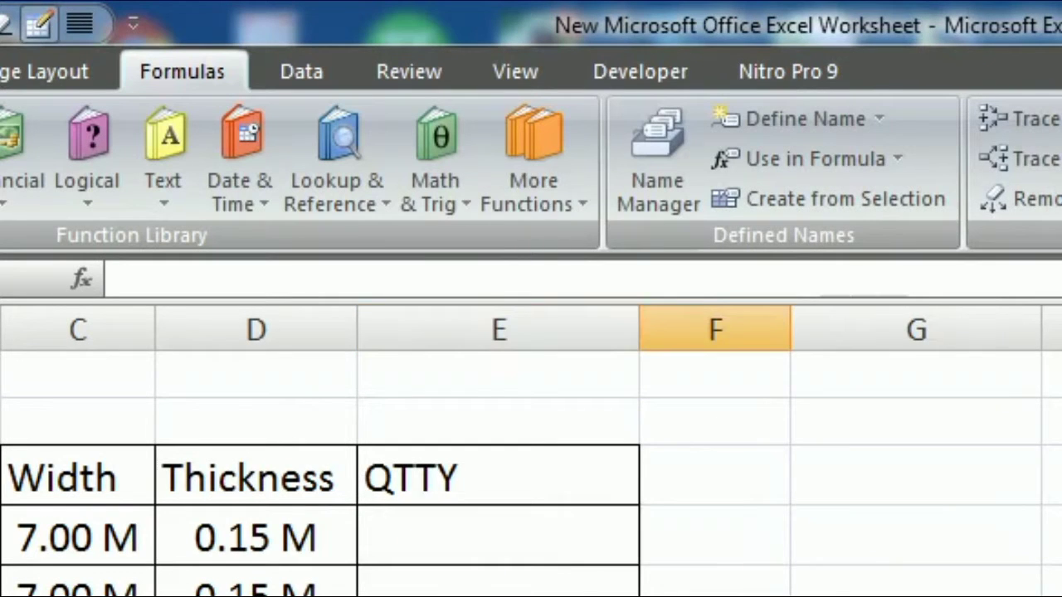
left_click(534, 564)
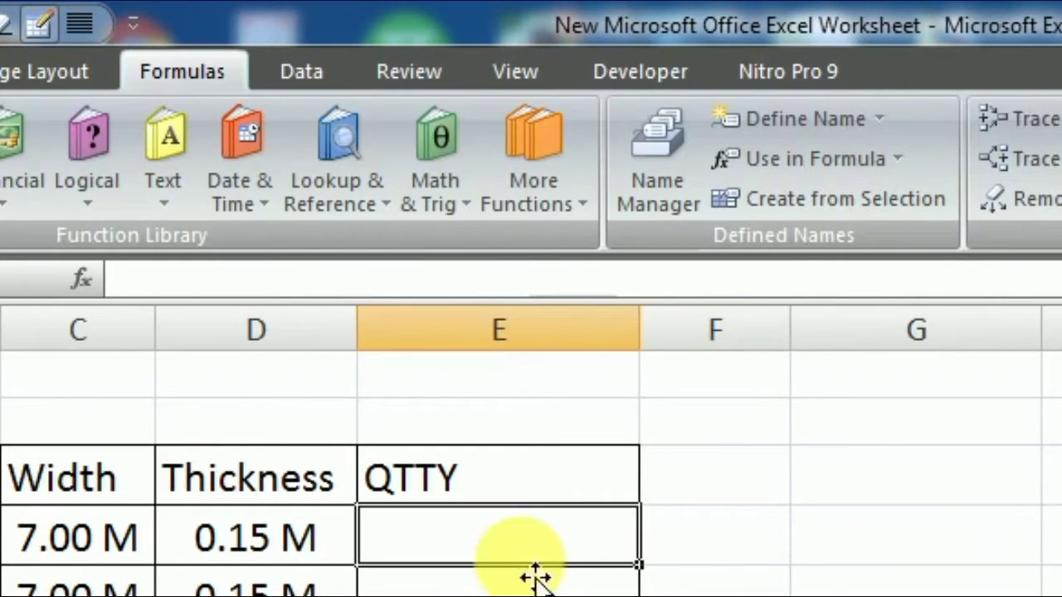
left_click(811, 172)
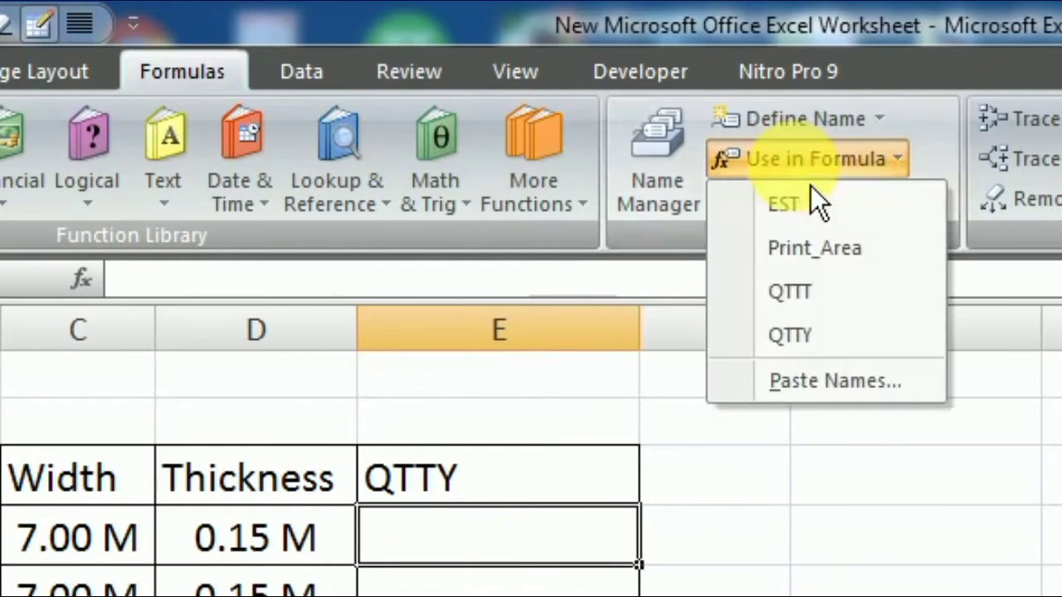
left_click(821, 315)
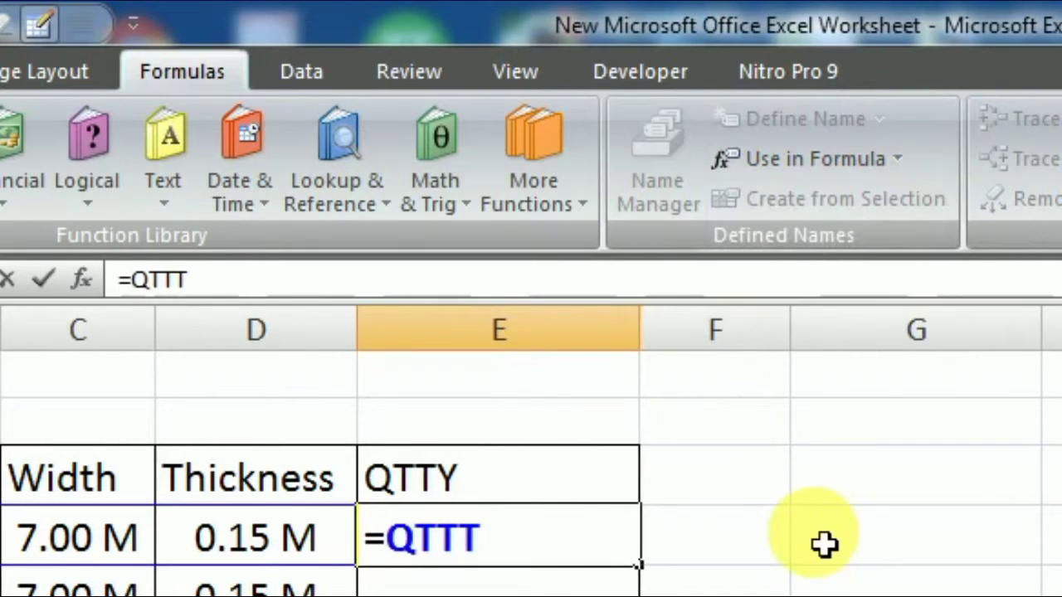
key("Return")
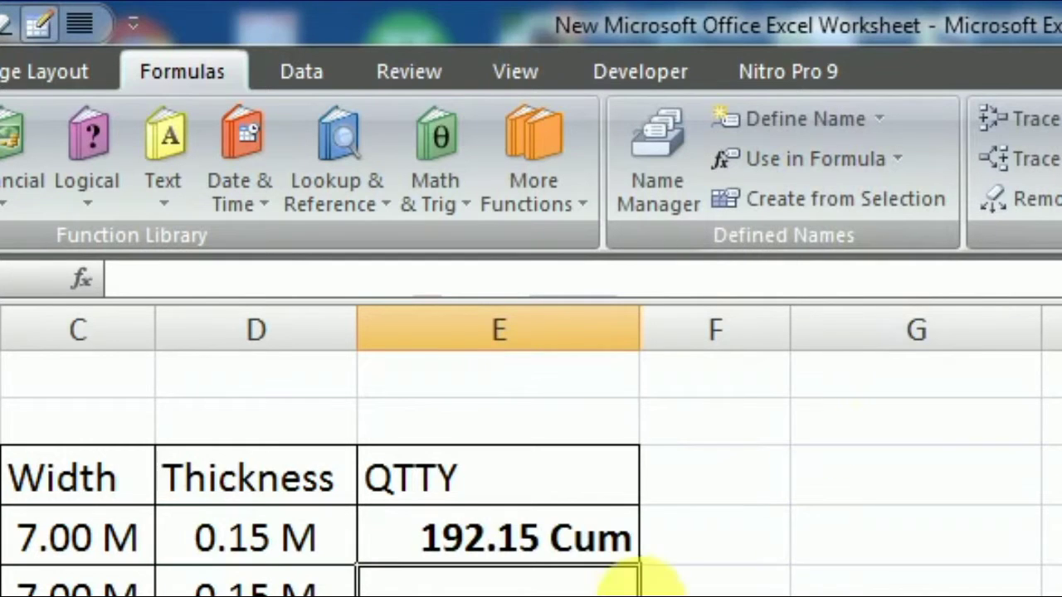
left_click(606, 554)
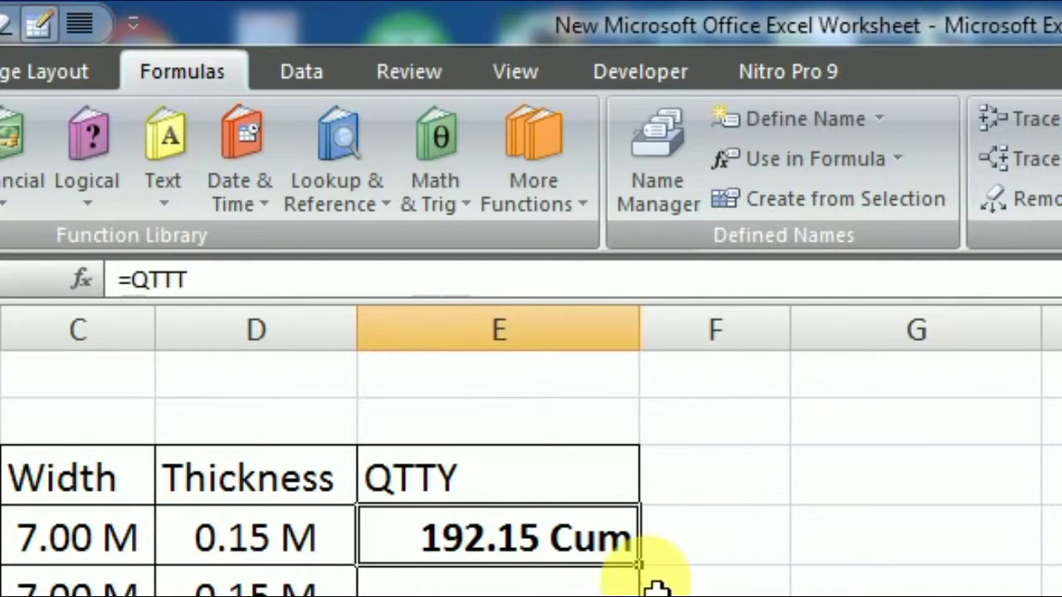
double_click(639, 565)
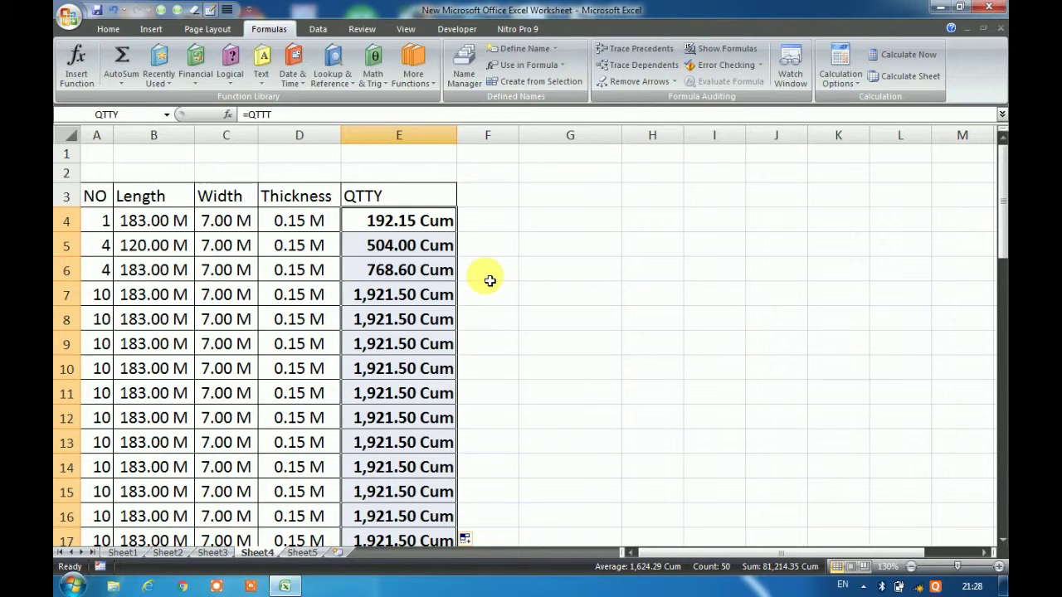
Check the formulas behind several QTTY cells, including E4 and E8.
left_click(445, 222)
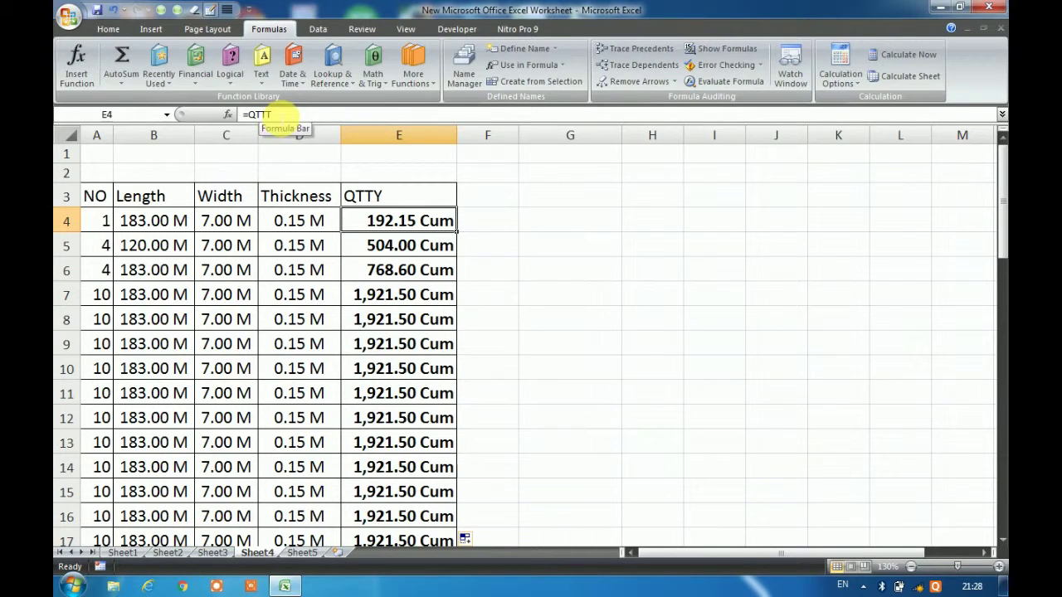
left_click(403, 265)
left_click(402, 317)
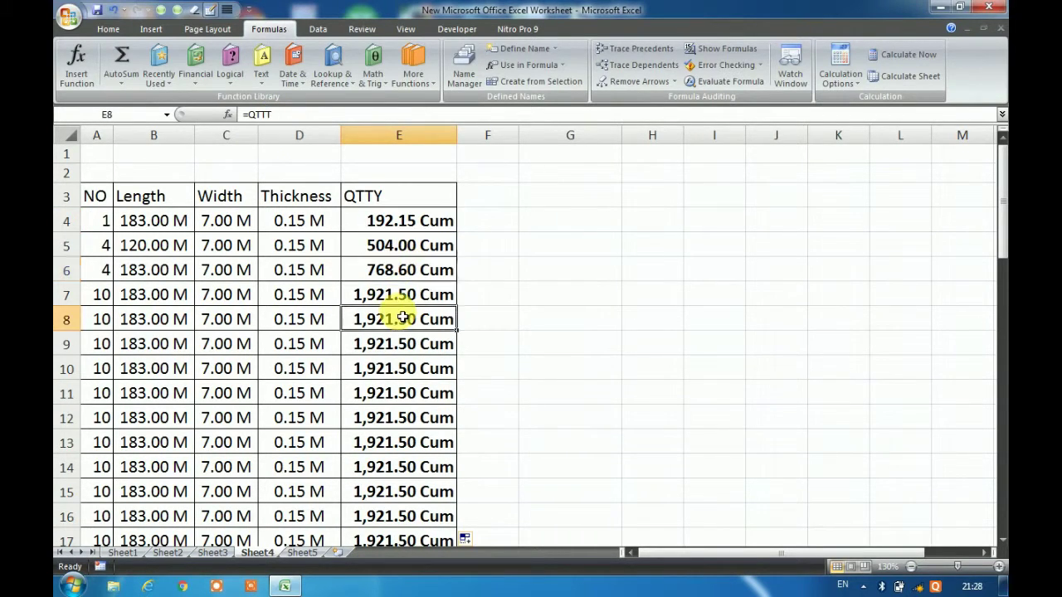
left_click(414, 370)
left_click(403, 230)
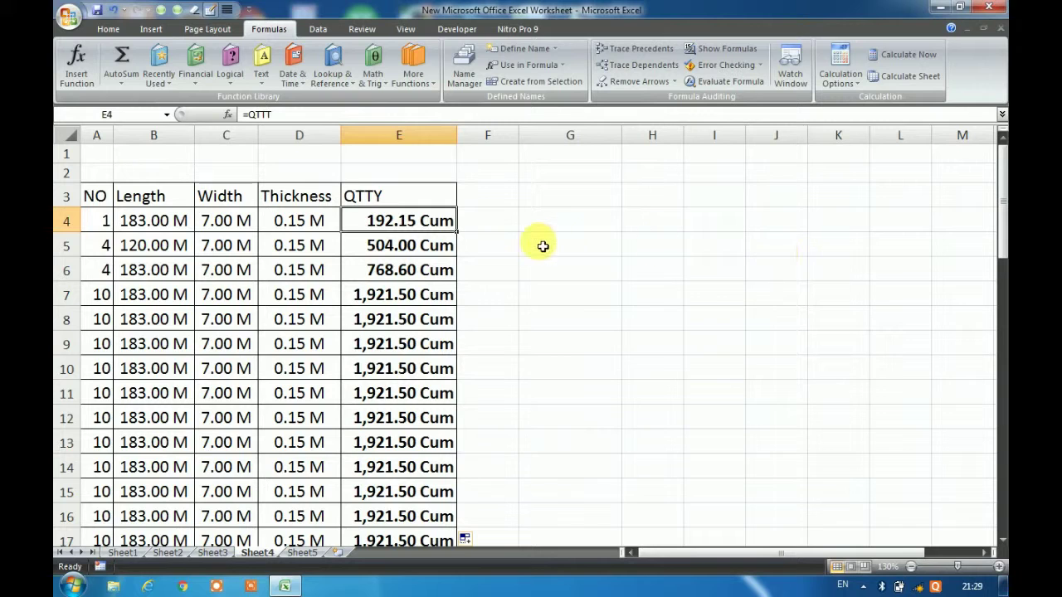
Enter the test values 45, 12 and 12 in cells G4, H4 and I4, within the range G4:J4.
left_click_drag(571, 230, 747, 229)
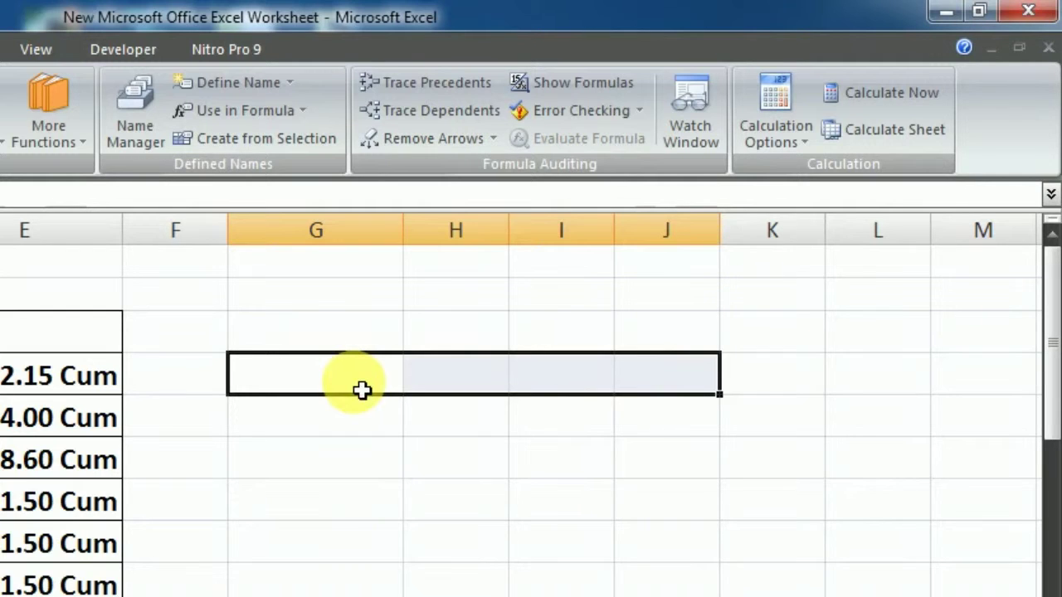
type("45.00 M")
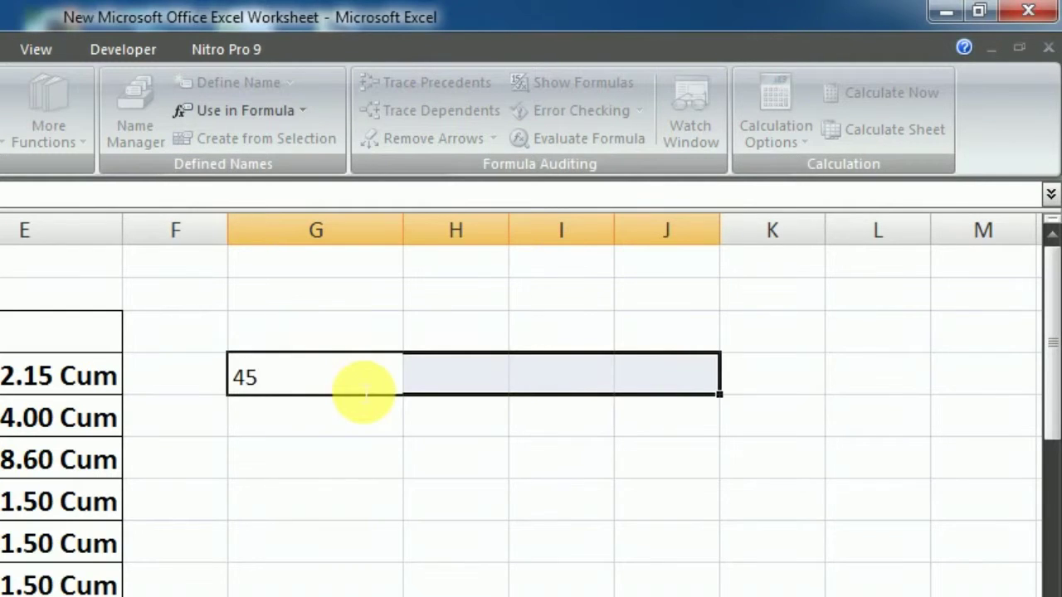
key("Return")
type("12")
key("Return")
type("12")
key("Return")
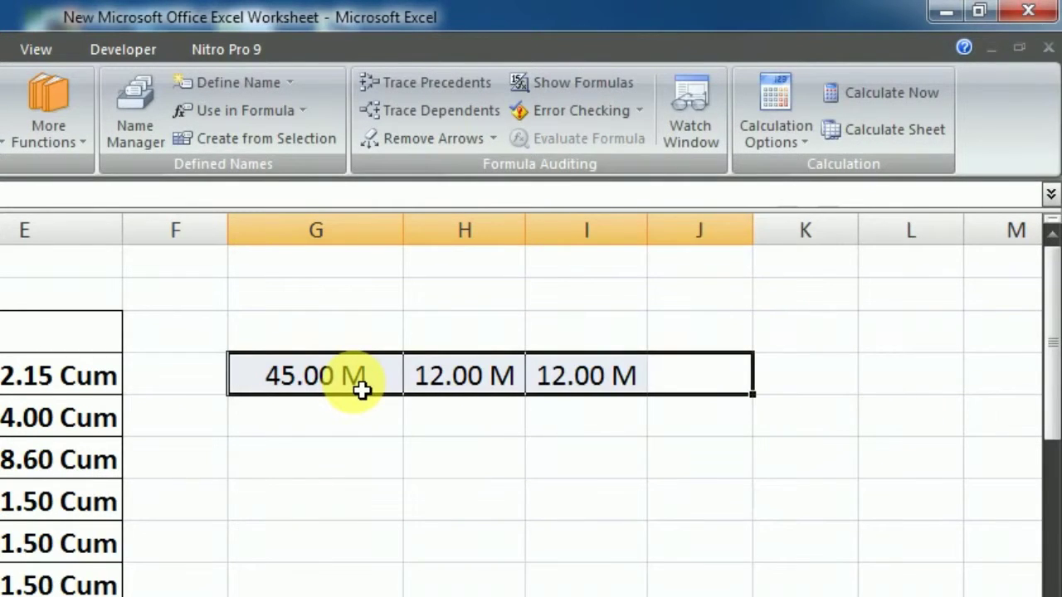
Replace the value in G4 with 12 and enter 5 in J4 to complete the test row.
key("Return")
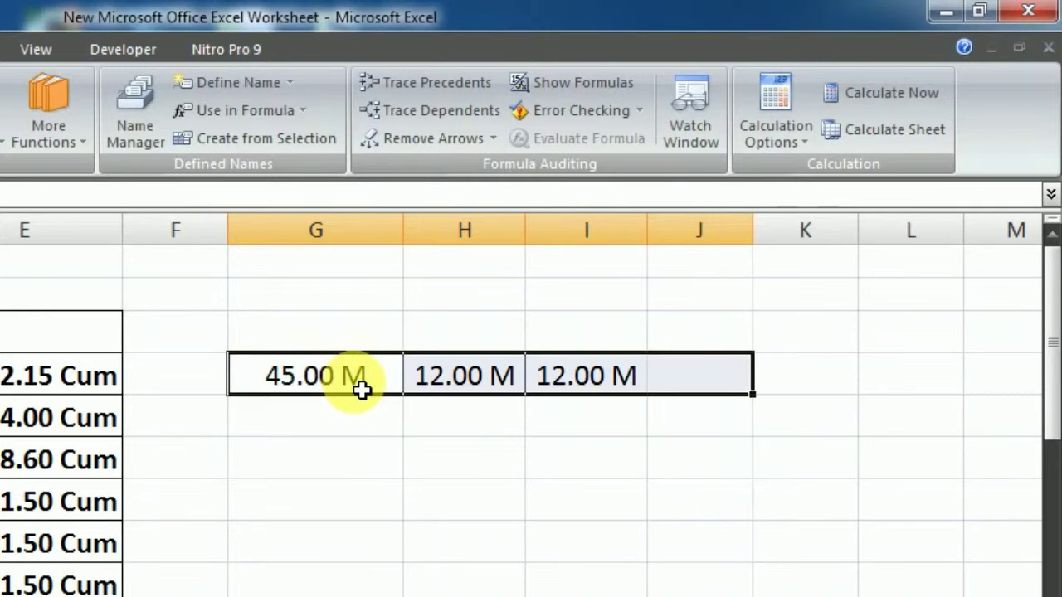
type("12")
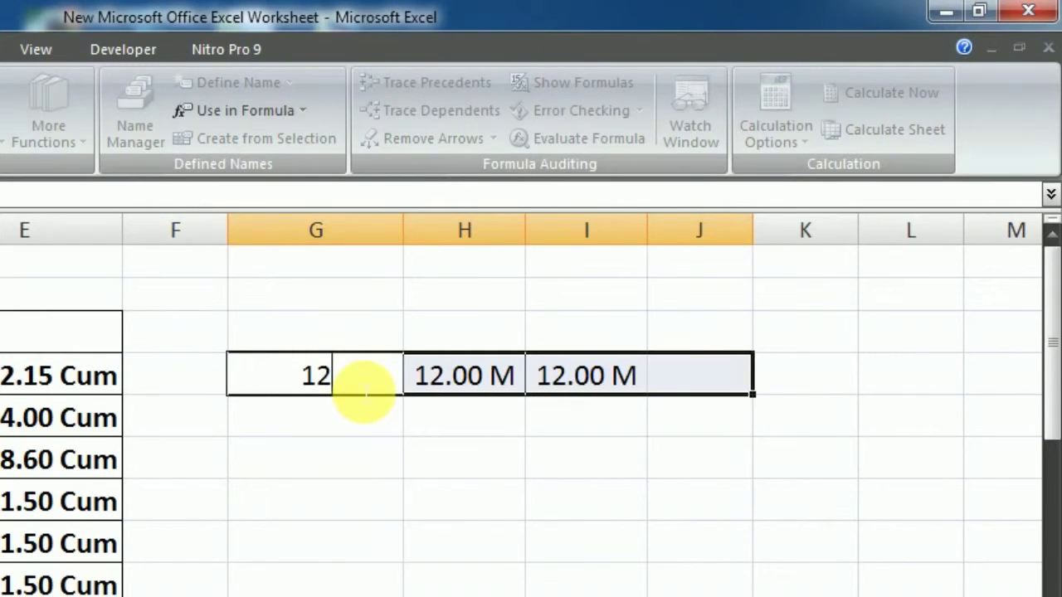
key("Return")
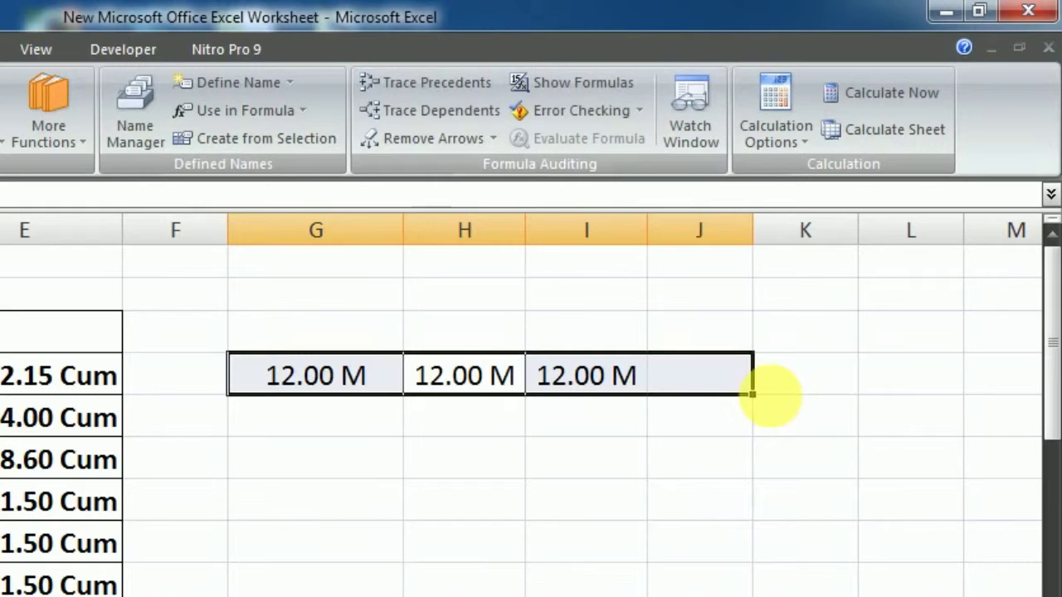
left_click(732, 384)
type("5")
key("Tab")
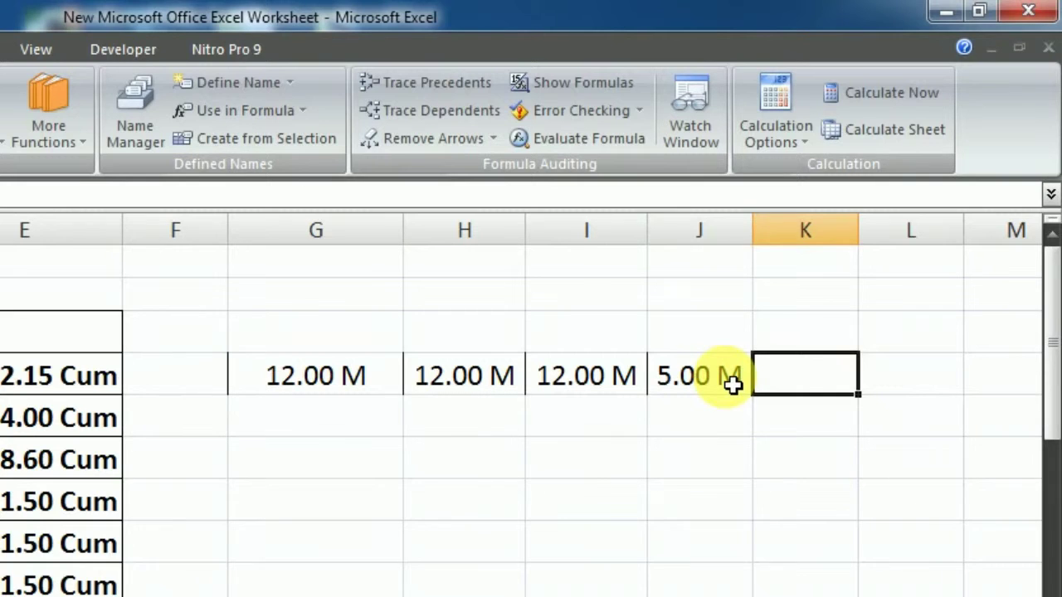
Insert the defined name QTTT as the formula in K4 and check the formula behind that cell.
left_click(223, 114)
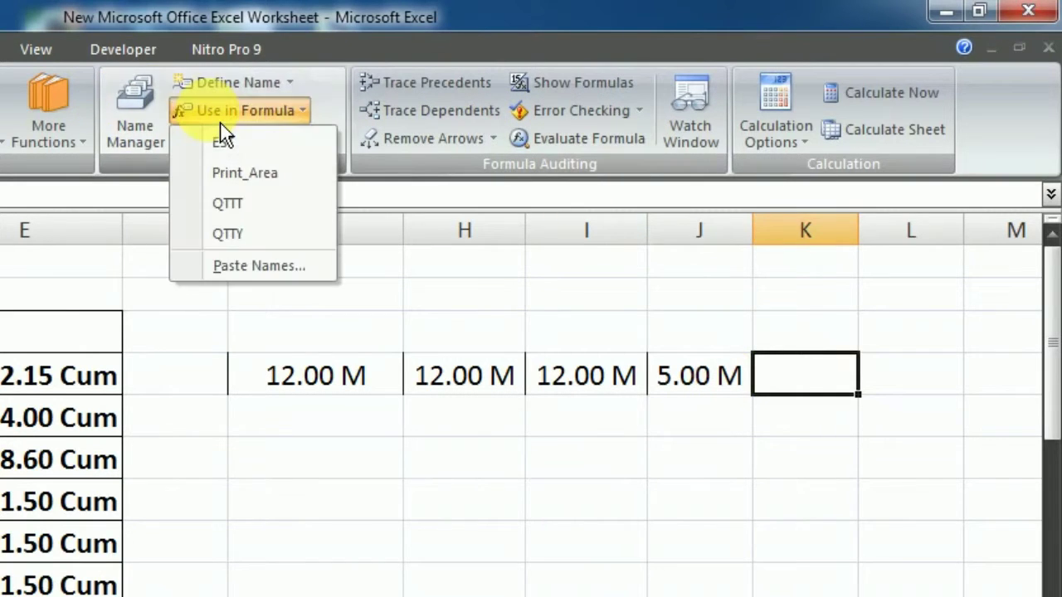
left_click(228, 202)
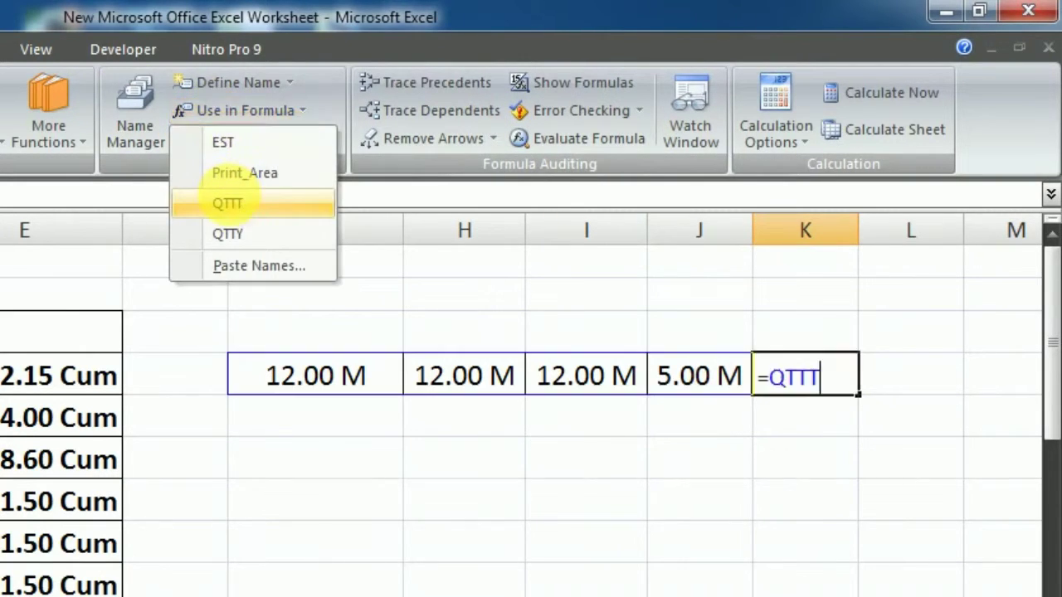
key("Return")
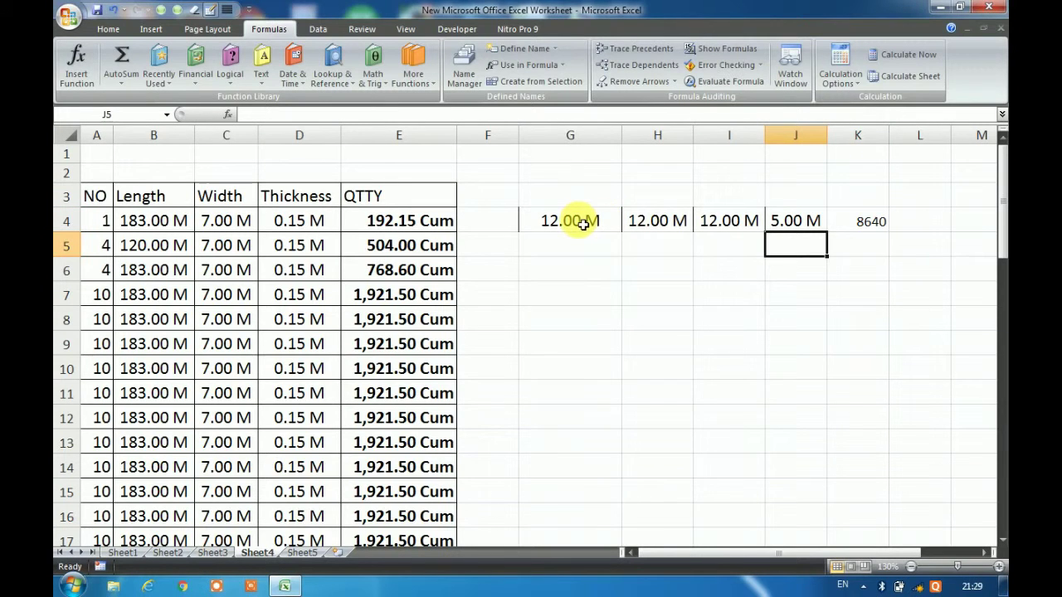
left_click(887, 223)
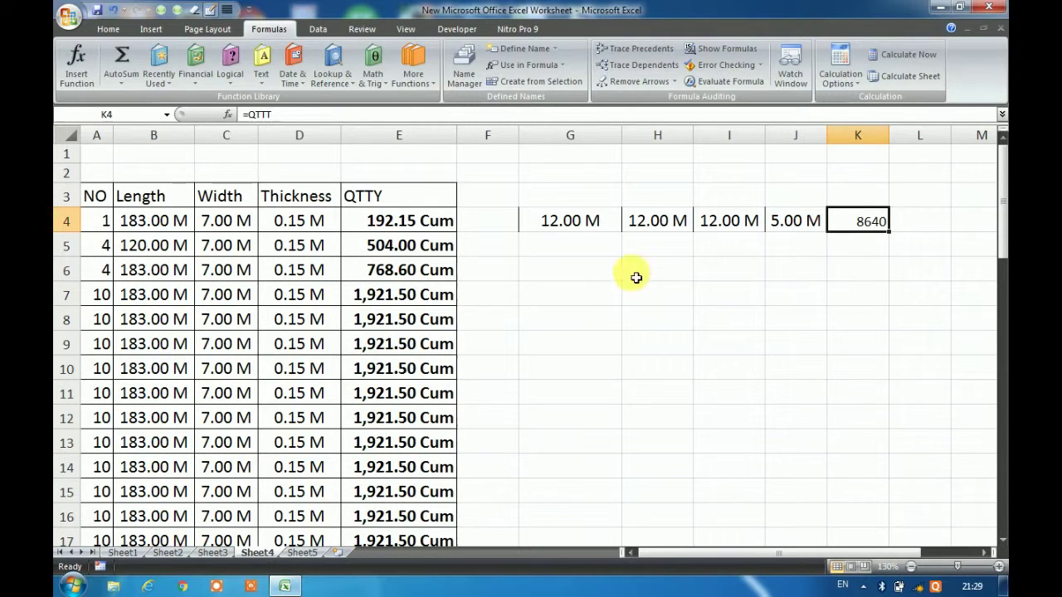
Clear the test values and formula from cells G4:K4.
left_click_drag(537, 222, 856, 218)
key("Delete")
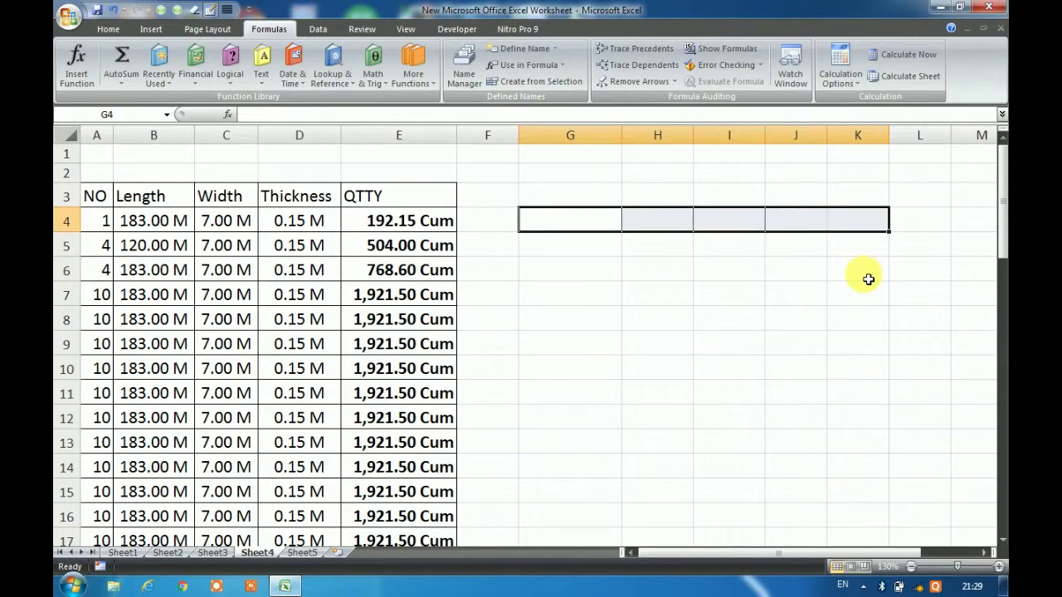
left_click(673, 253)
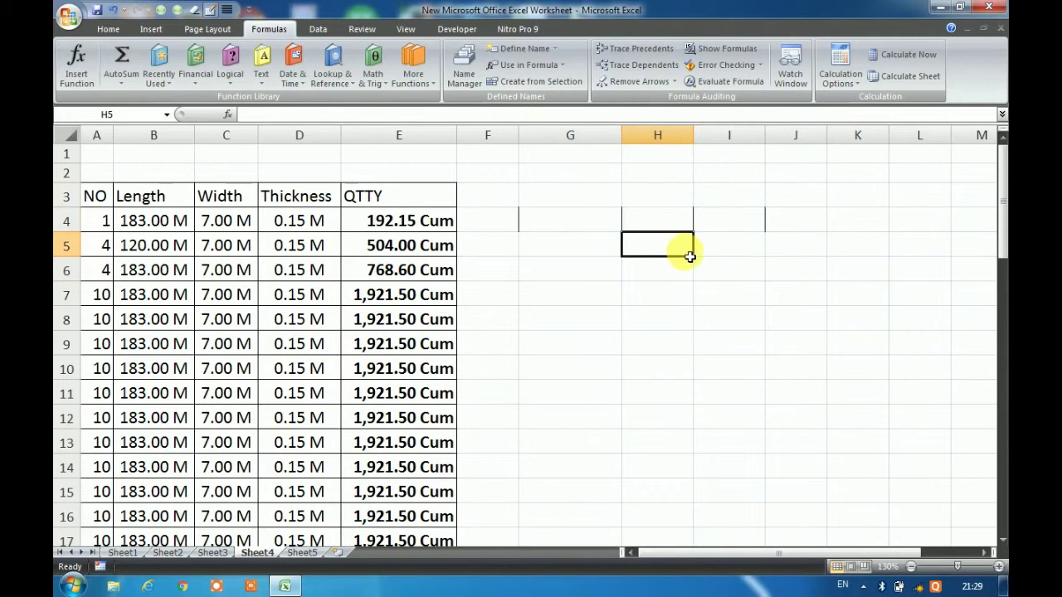
Define a workbook-scope name Thisday that refers to =TEXT(TODAY(),"dddd").
left_click(537, 53)
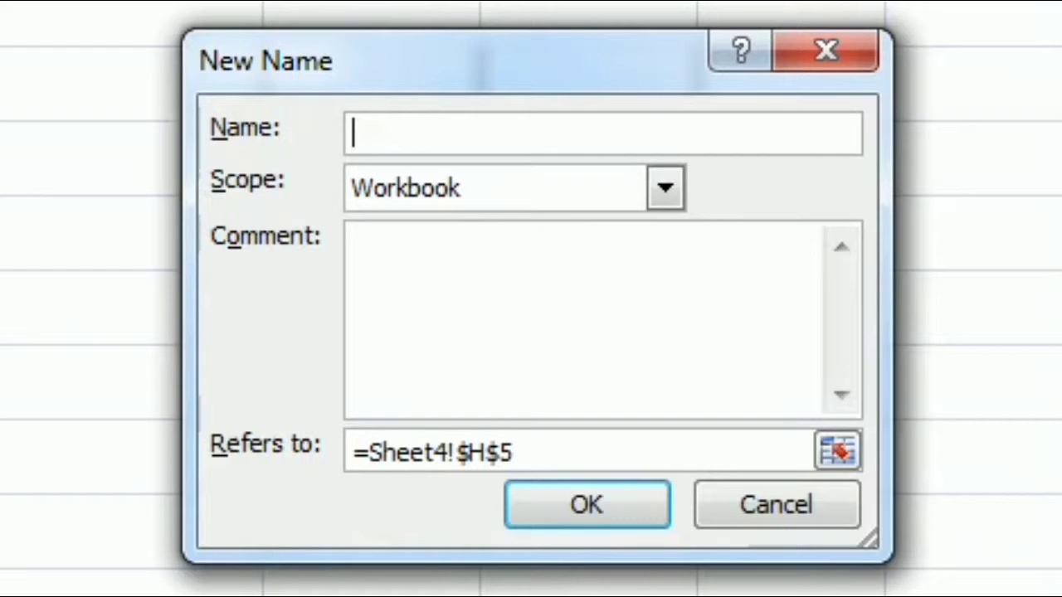
type("Thisday")
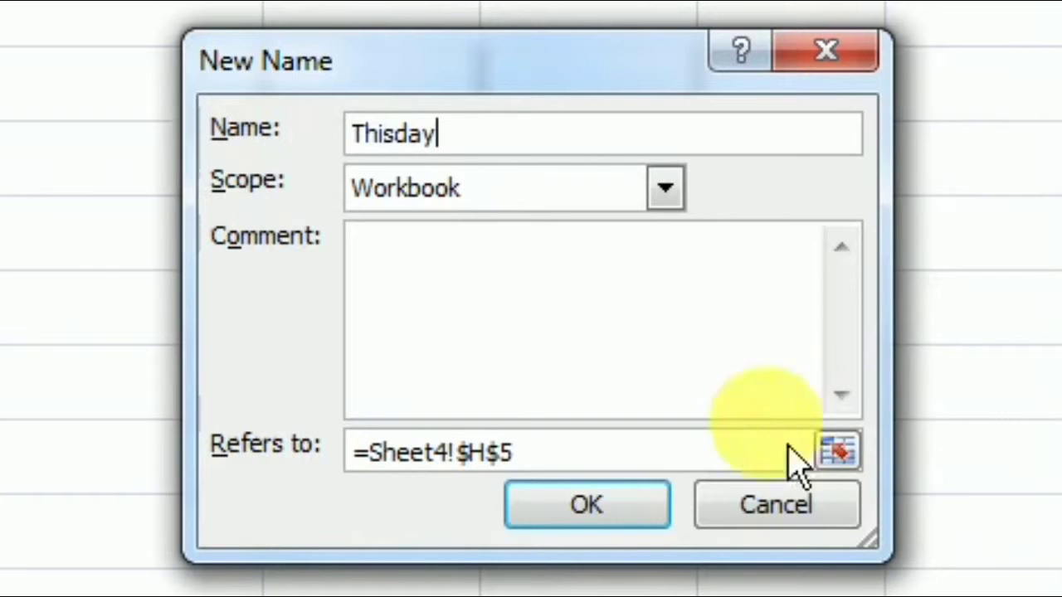
left_click_drag(513, 452, 389, 466)
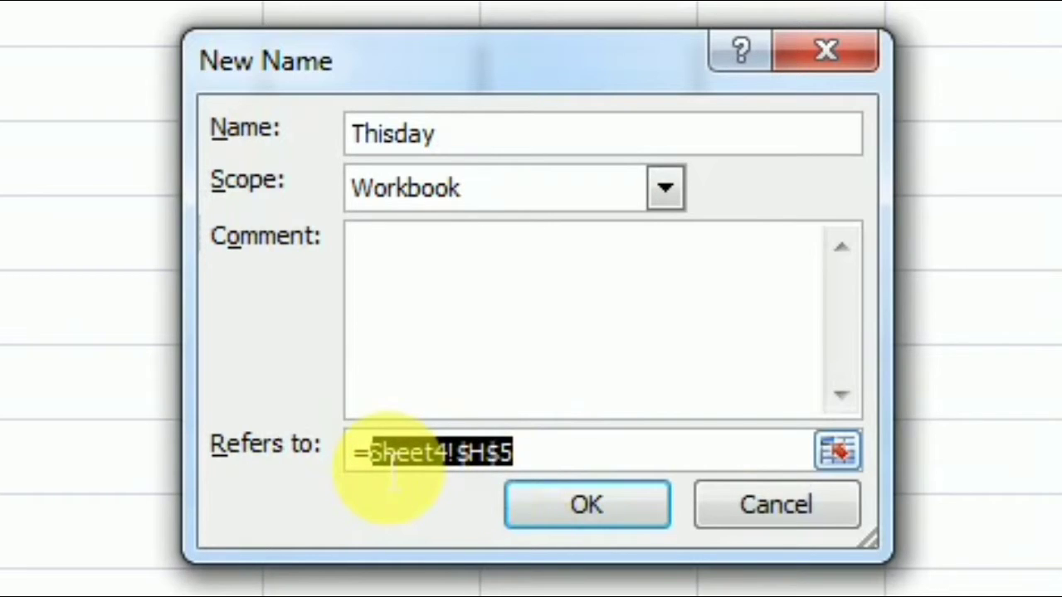
type("T")
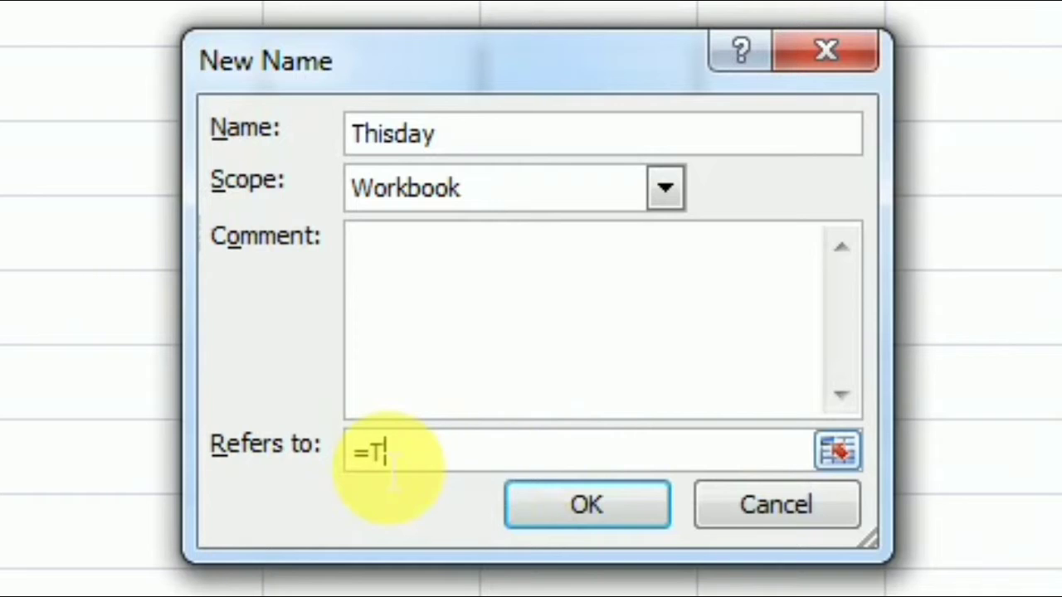
type("EXT(")
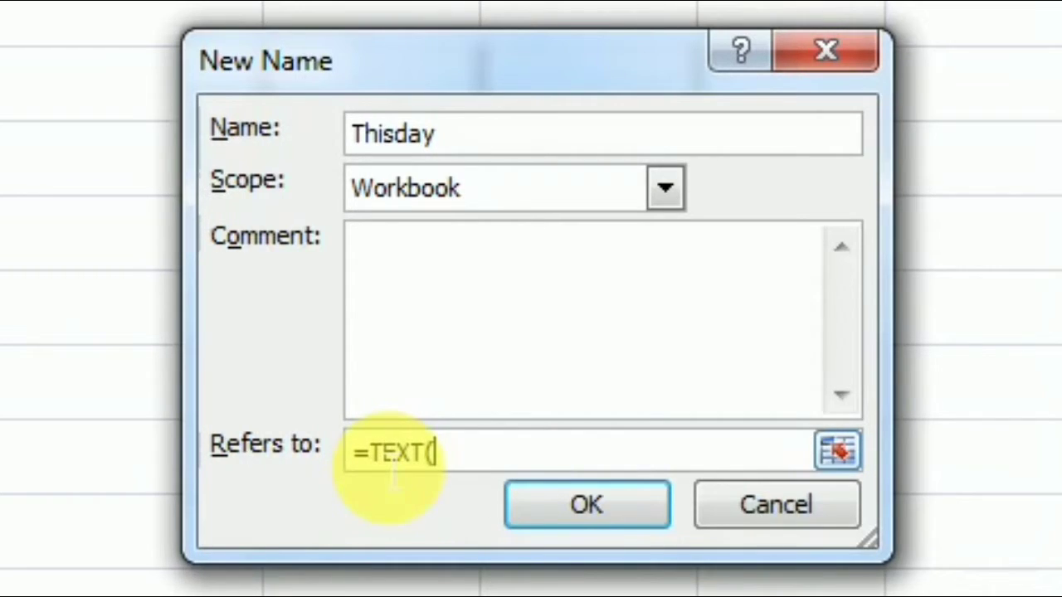
type("TO")
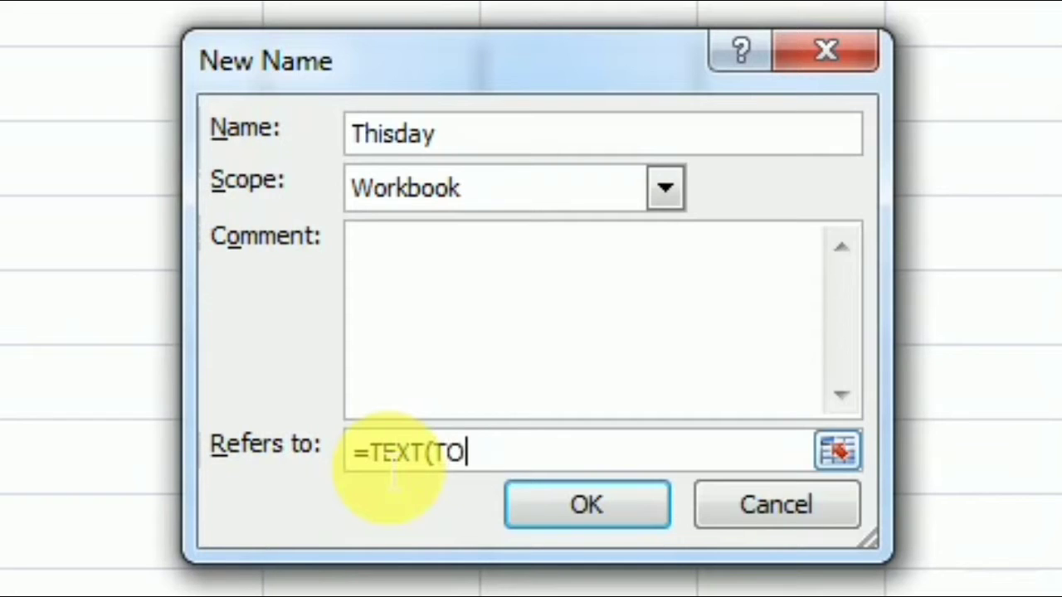
type("DAY")
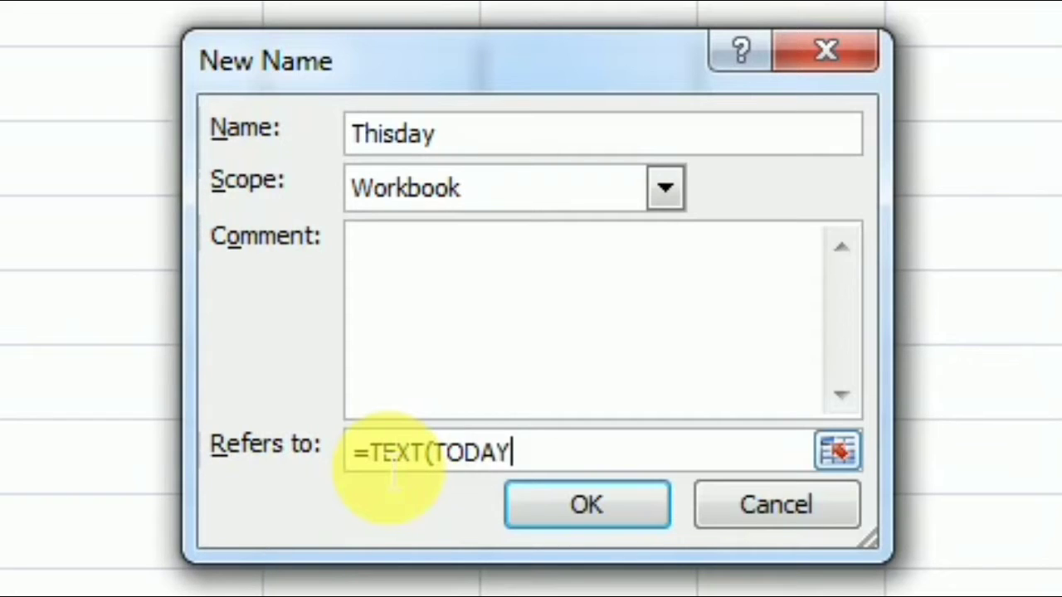
type("(),\"")
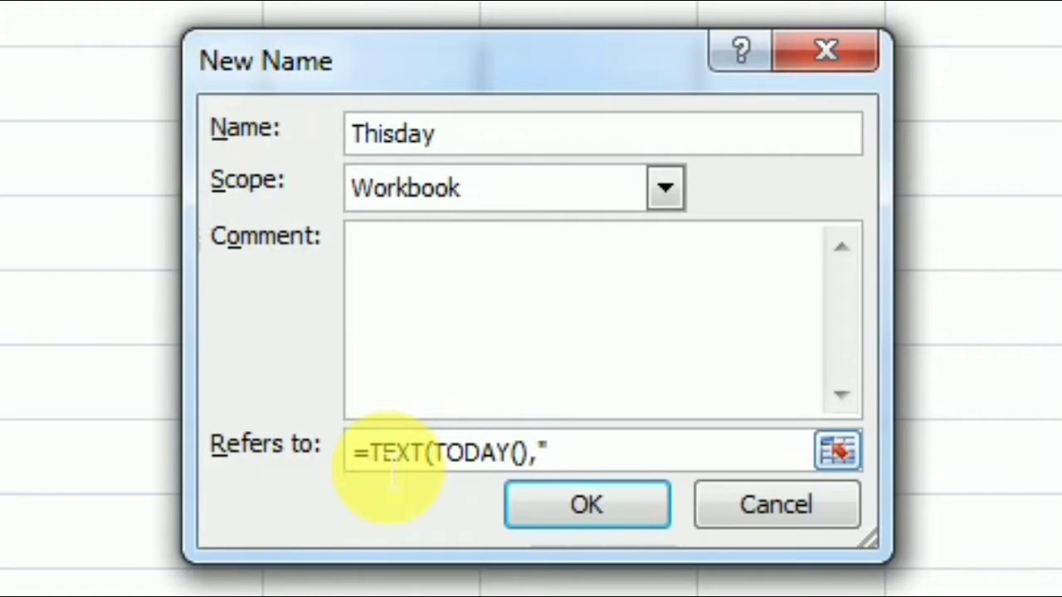
type("dddd")
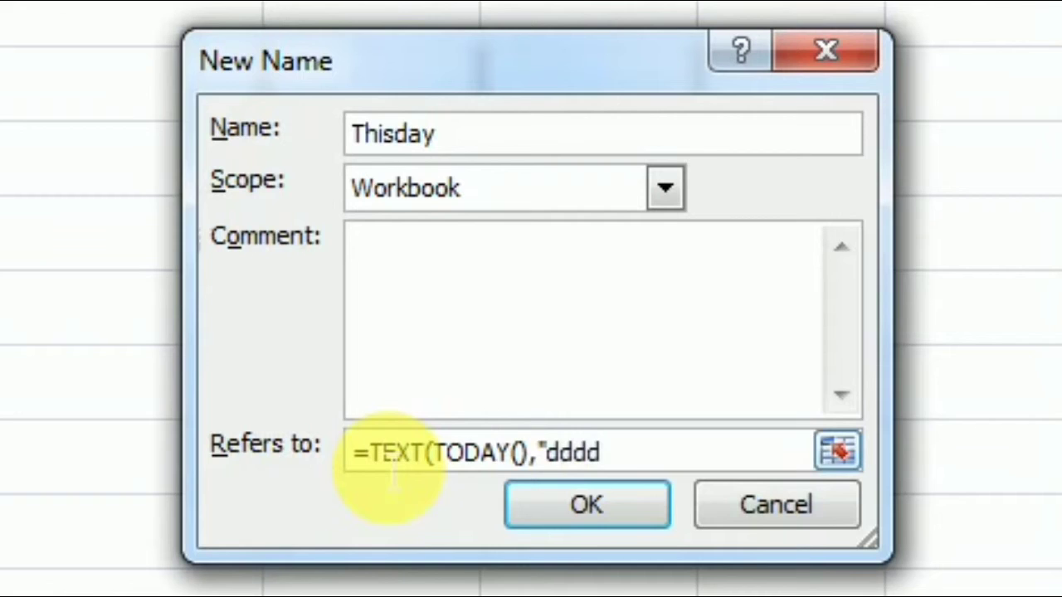
type("\")")
left_click(587, 505)
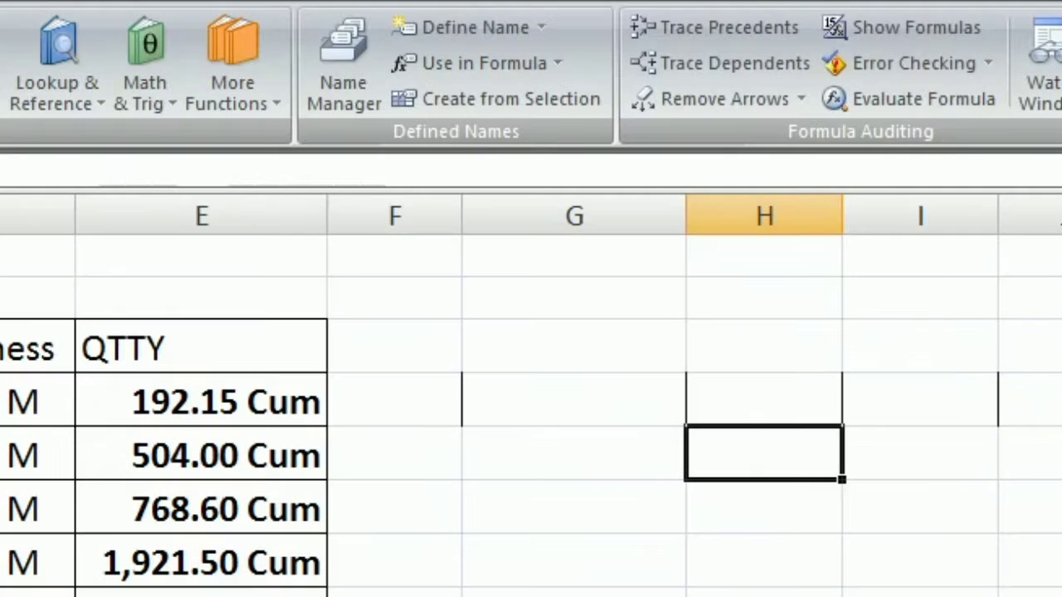
Insert the defined name Thisday as the formula in cell H6 and select that cell.
left_click(789, 511)
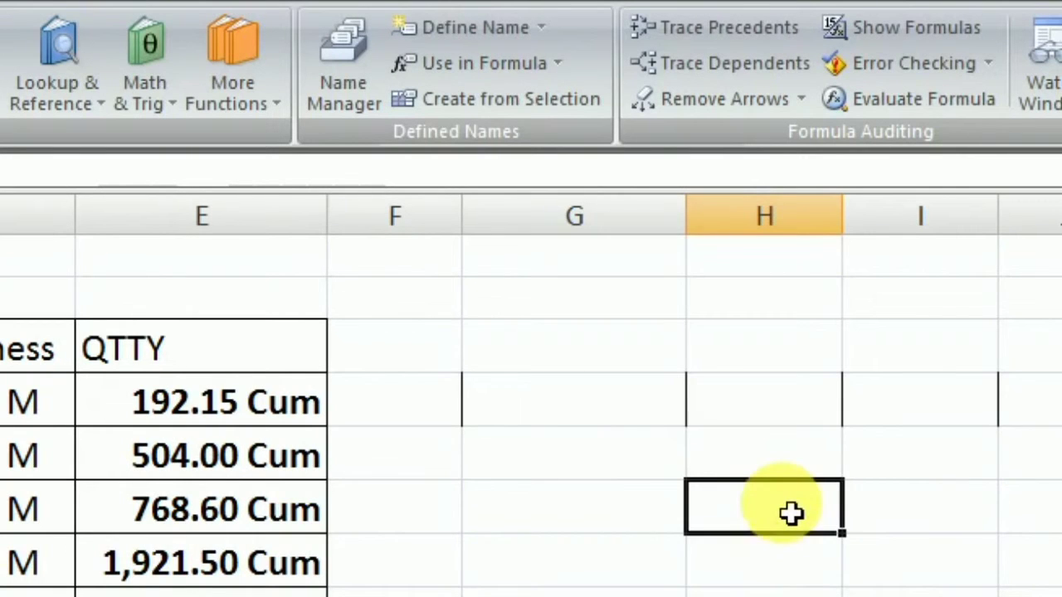
left_click(487, 81)
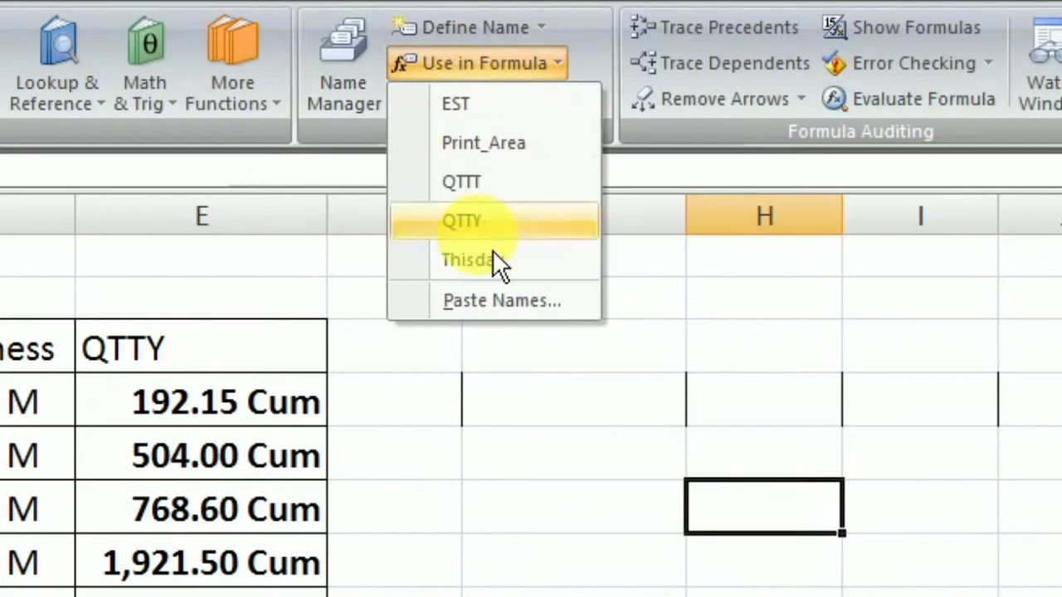
left_click(473, 259)
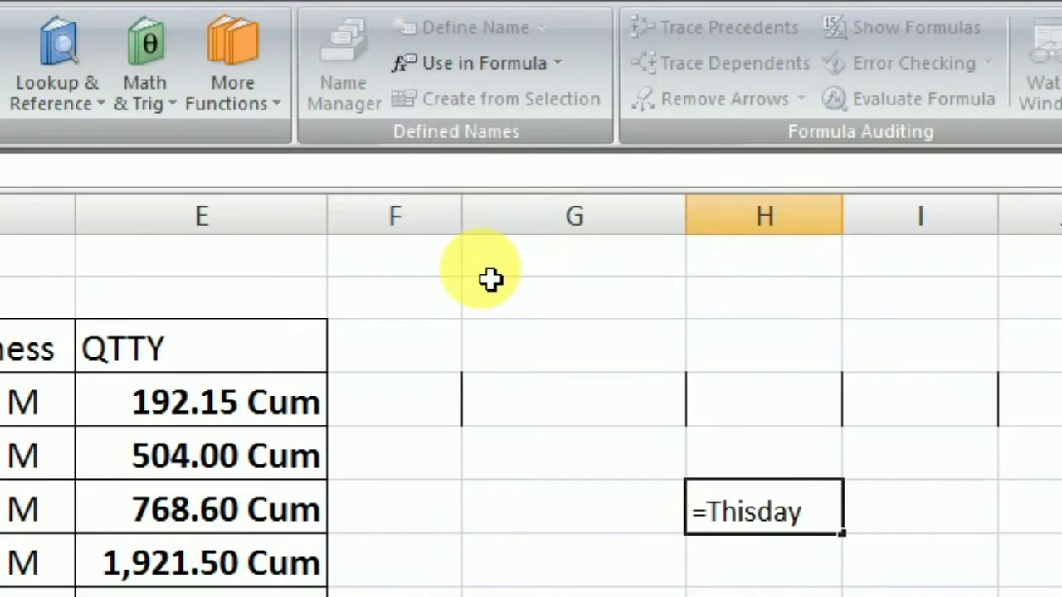
key("Return")
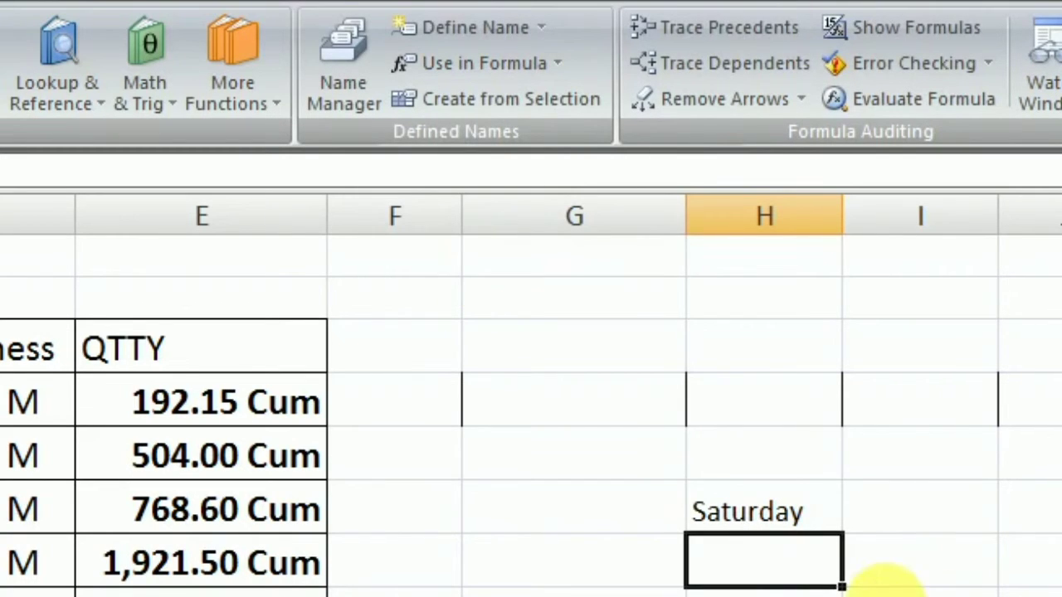
left_click(840, 529)
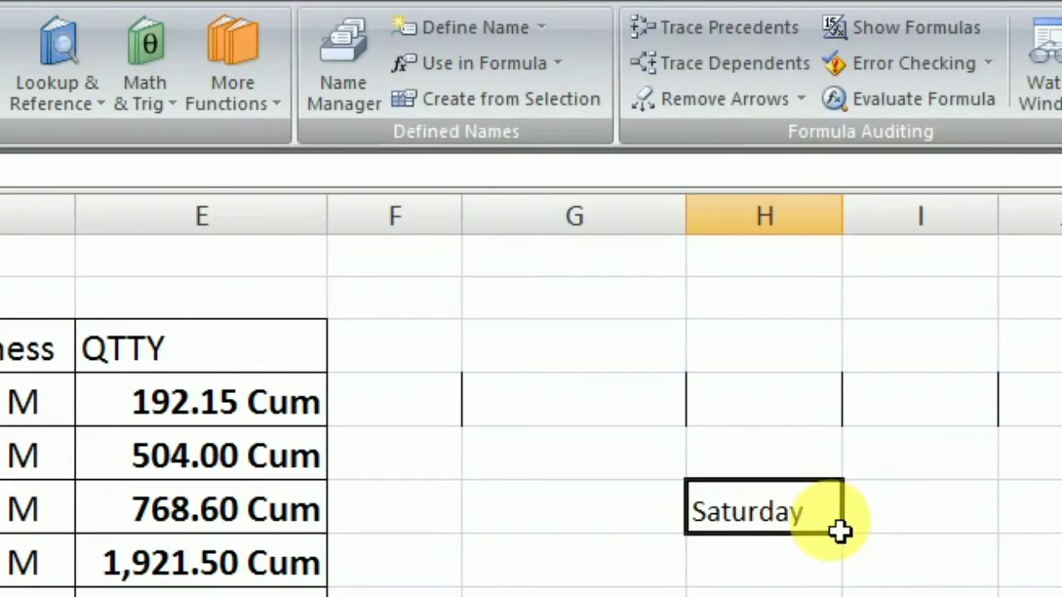